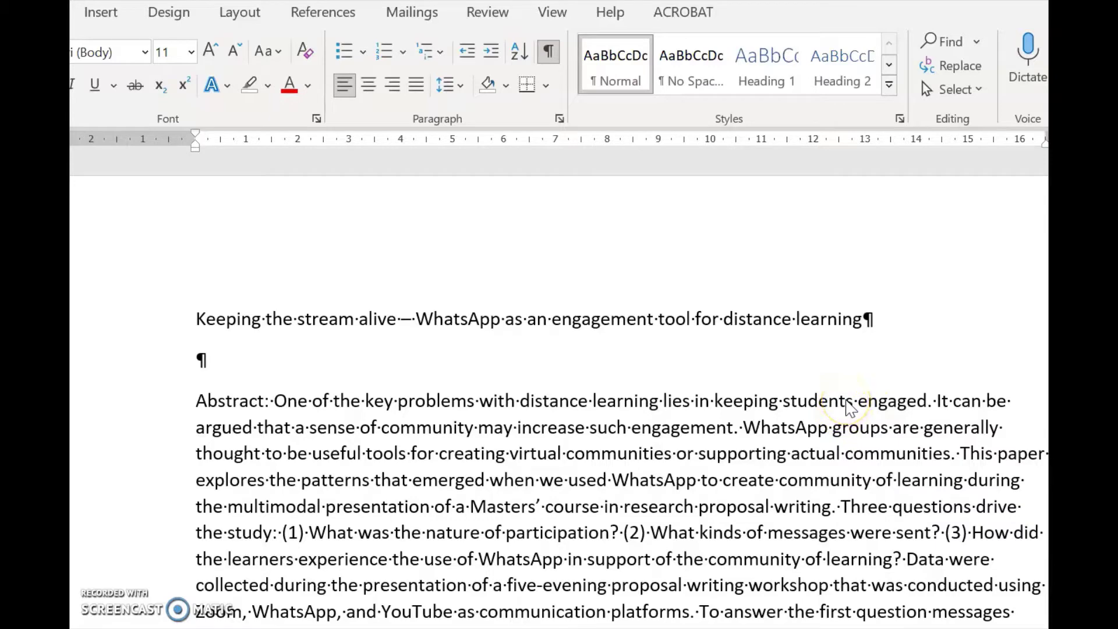
Scroll past the abstract to the '1. Introduction' heading and confirm its font size is 14 pt.
scroll(846, 401, "down", 3)
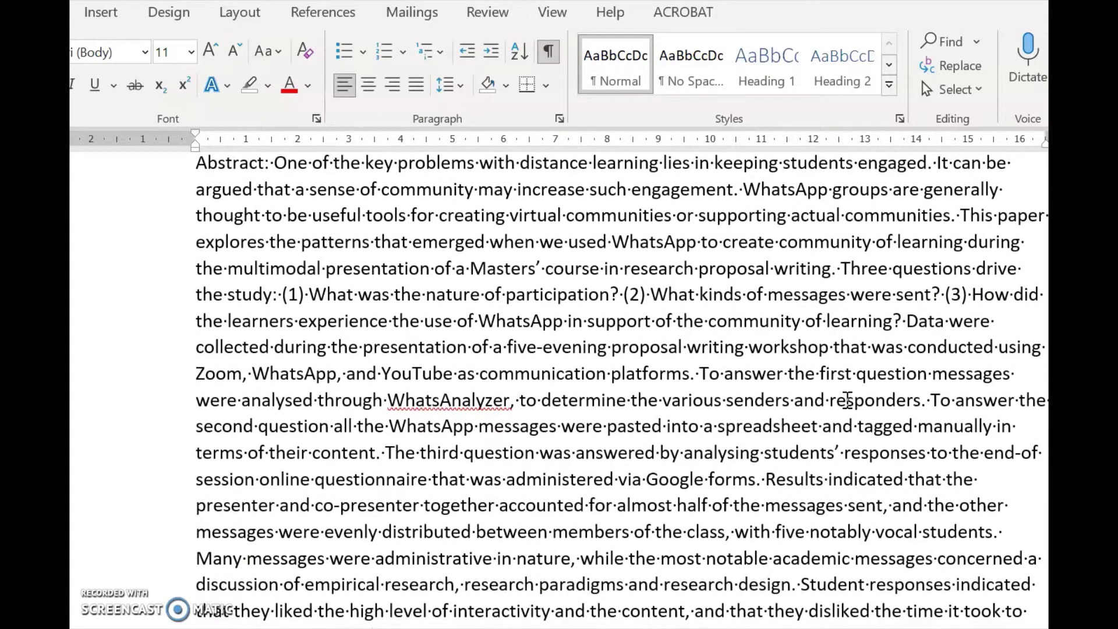
scroll(340, 595, "down", 6)
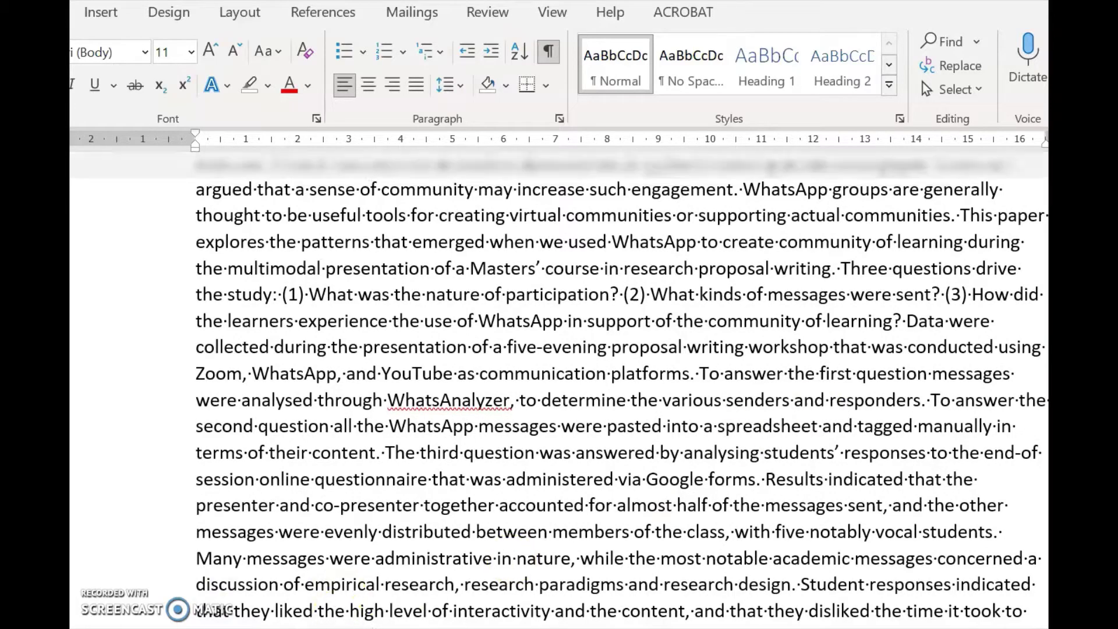
left_click(366, 210)
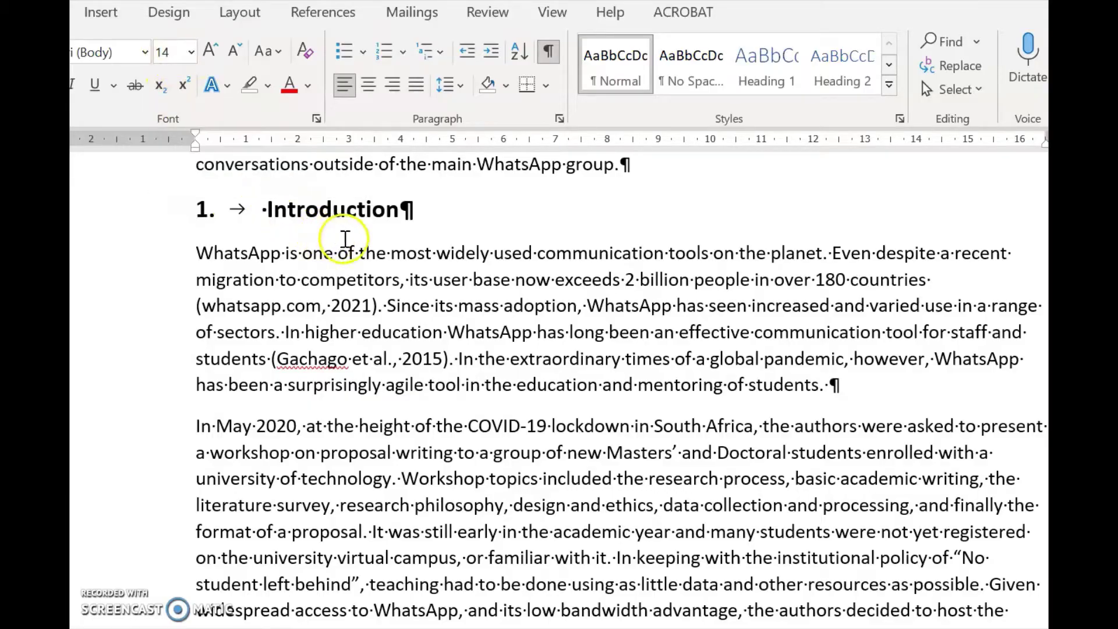
From the Introduction heading, open Find and Replace and expand its search formatting options.
left_click(366, 211)
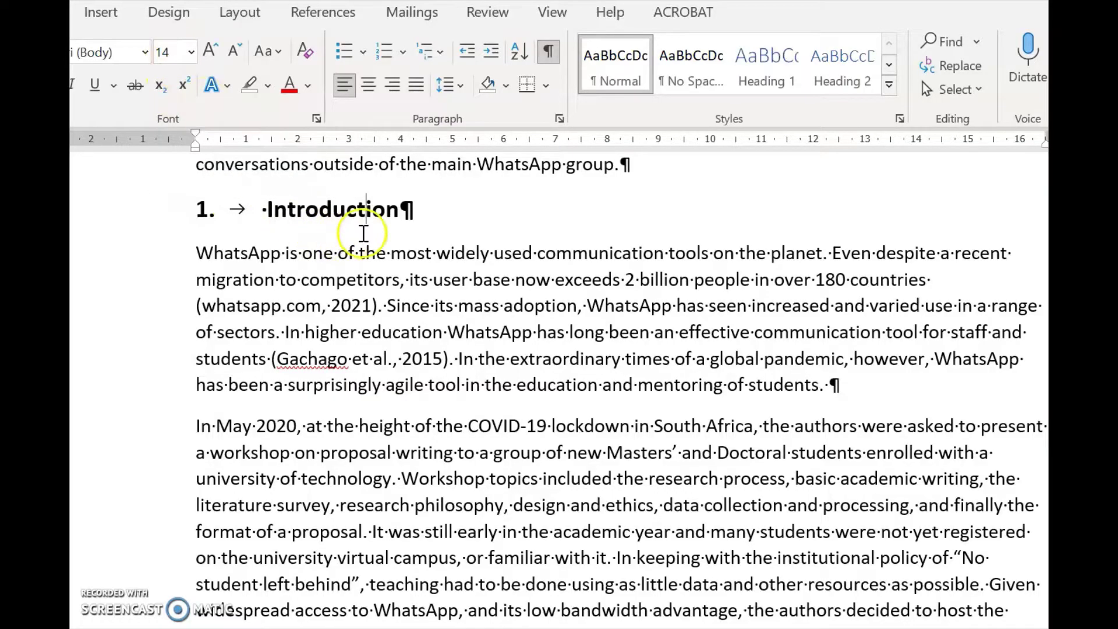
left_click(964, 72)
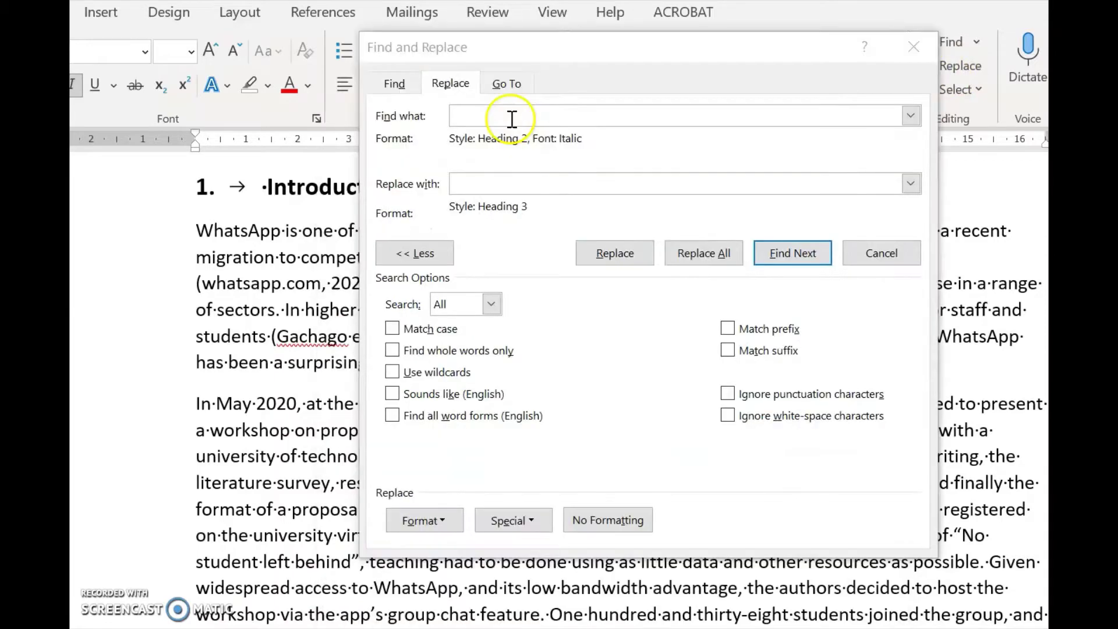
left_click(512, 117)
left_click(510, 117)
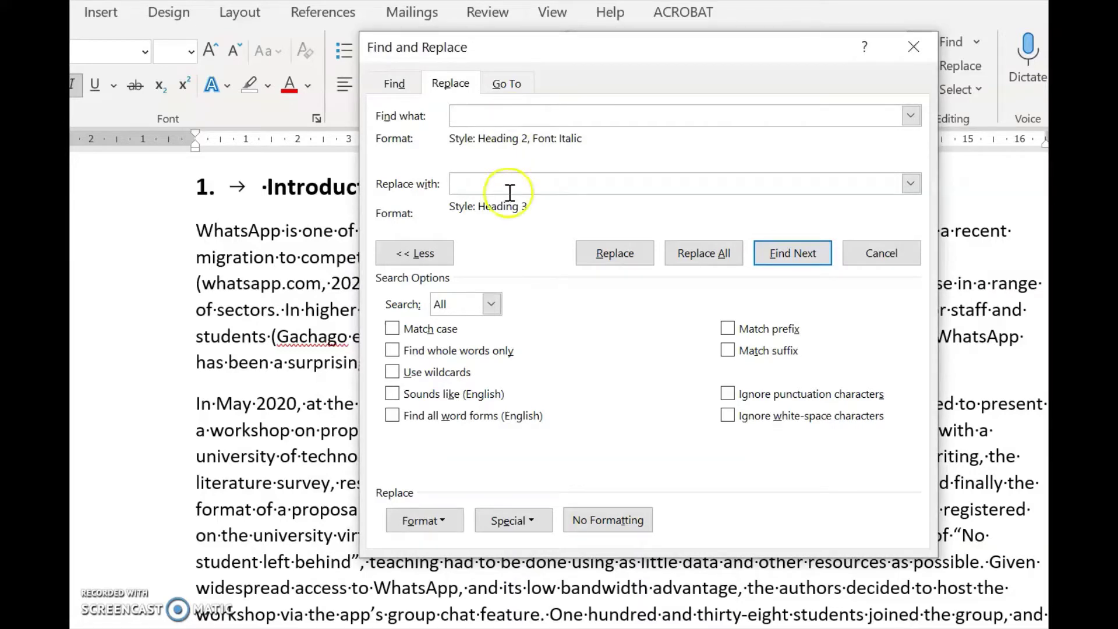
left_click(440, 523)
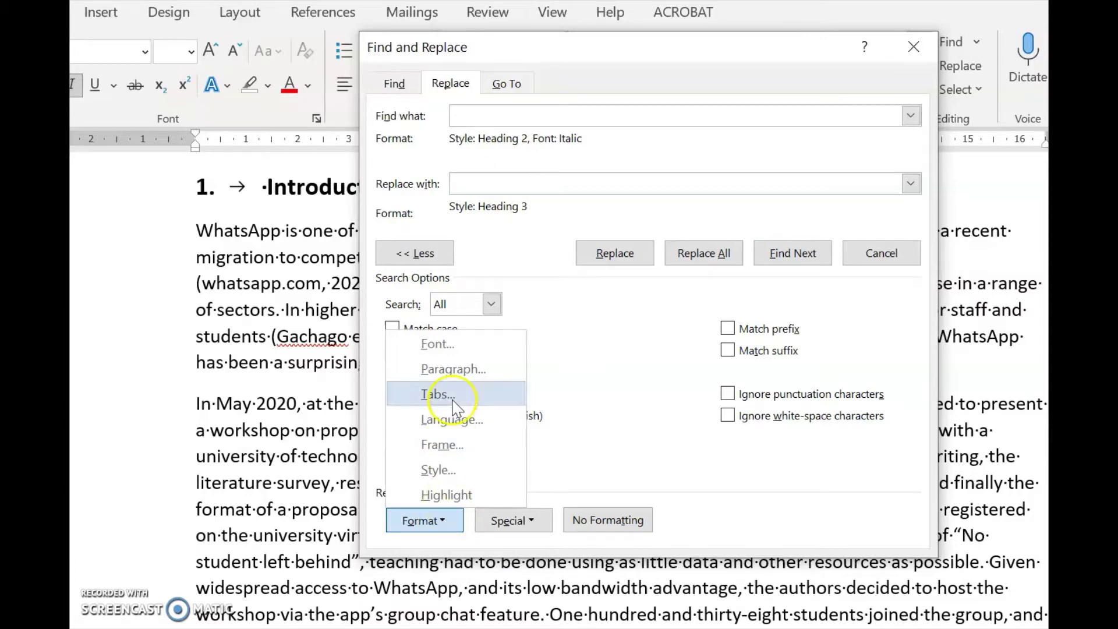
Set the Find what font format to Bold, 14 pt.
left_click(447, 345)
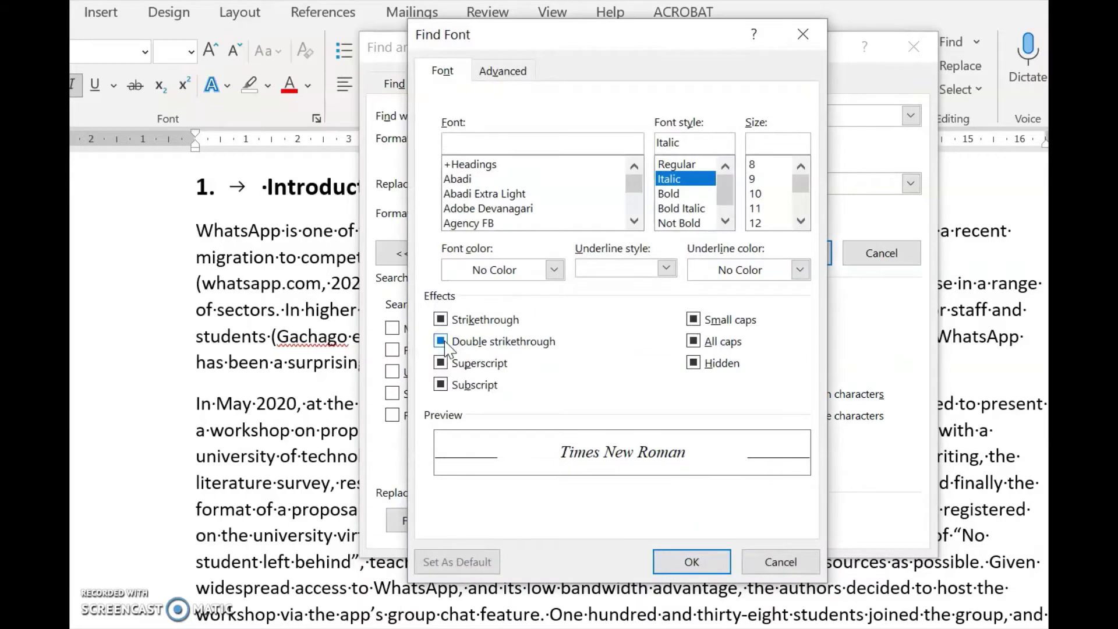
left_click(140, 541)
left_click(409, 354)
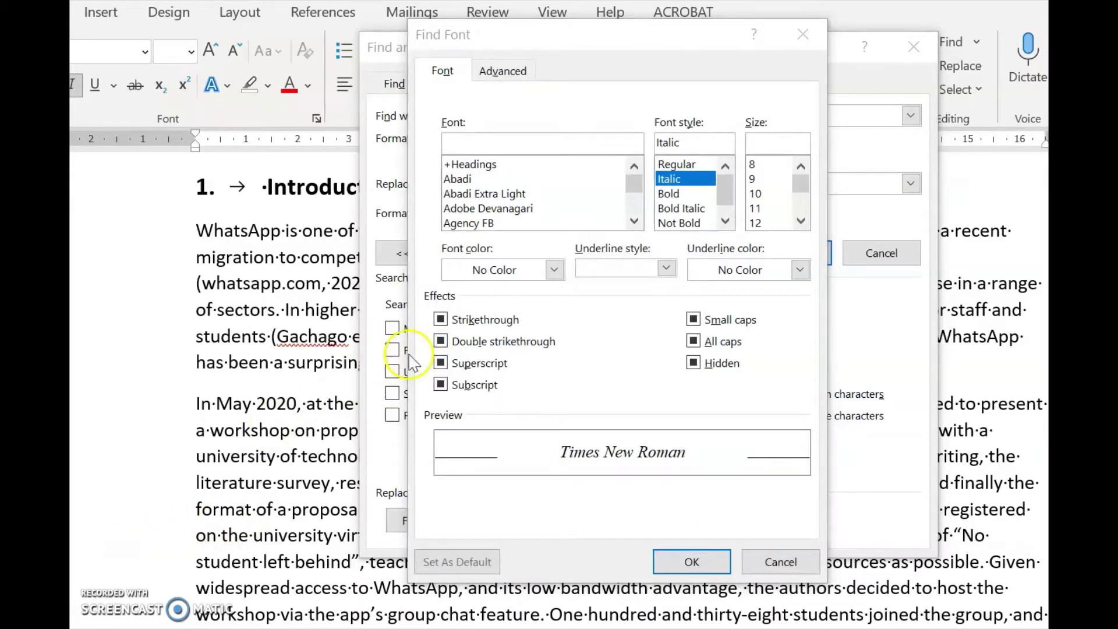
left_click(669, 194)
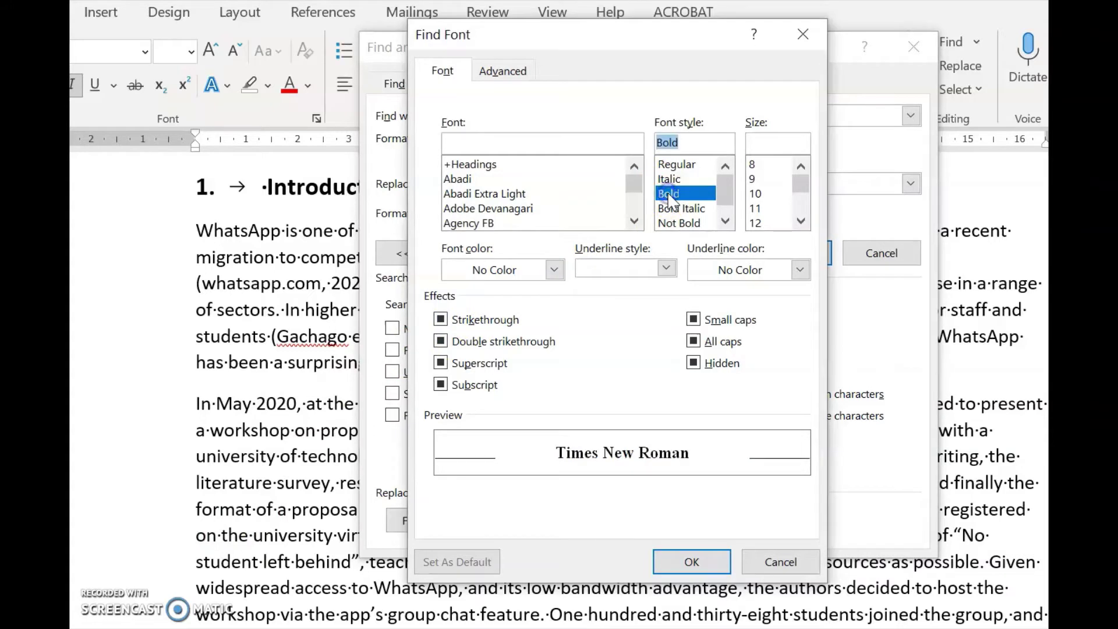
left_click(801, 221)
left_click(801, 222)
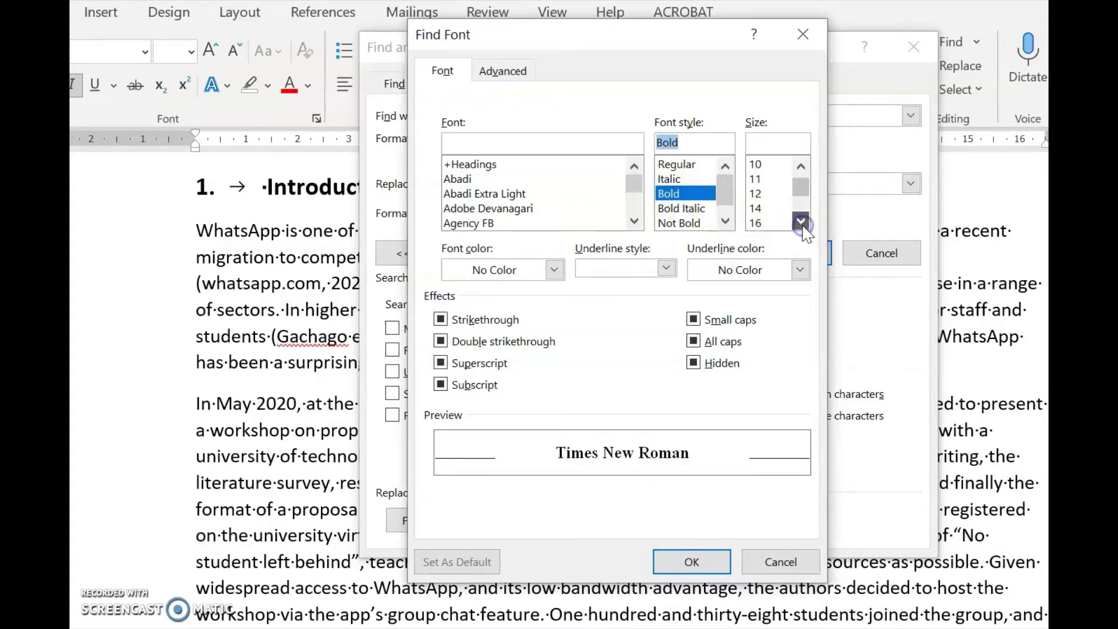
left_click(763, 210)
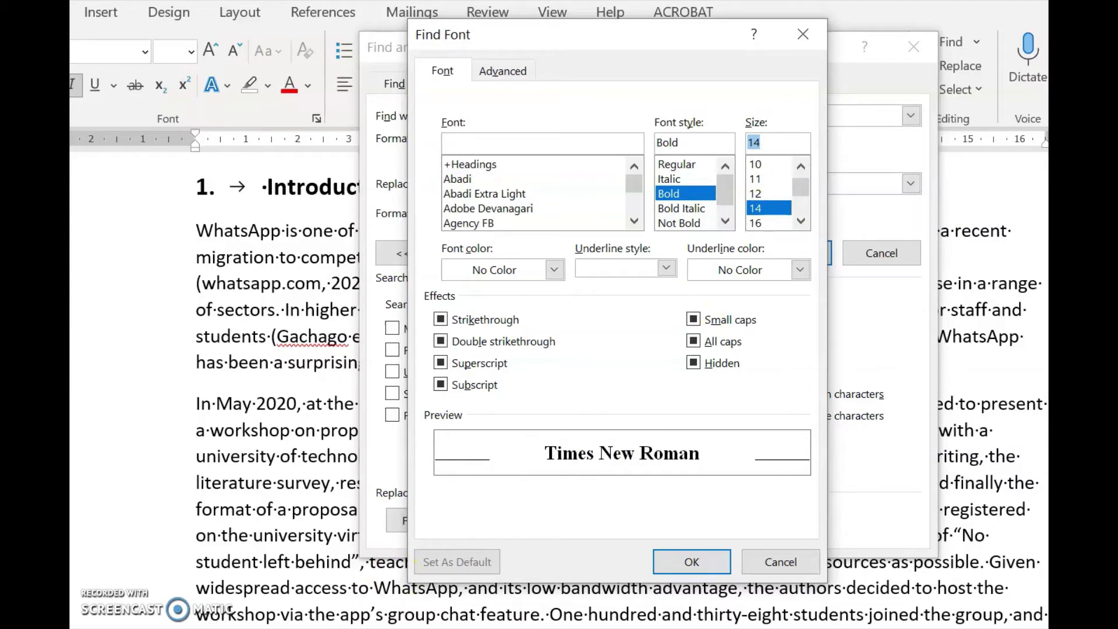
left_click(695, 560)
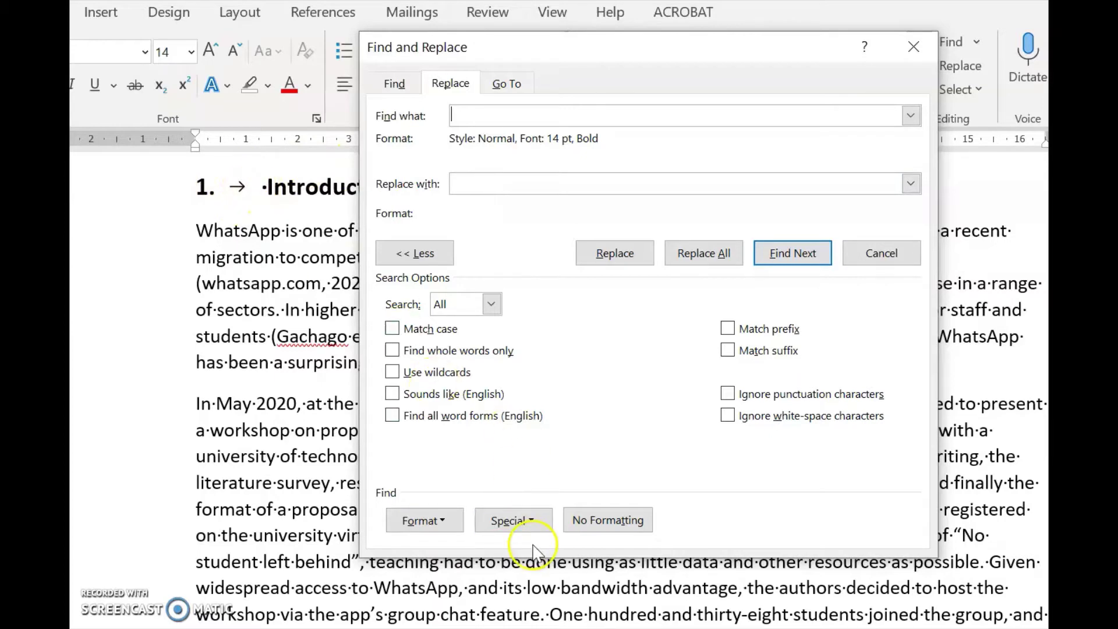
Insert the tab character (^t) from Special into the Find what box.
left_click(533, 519)
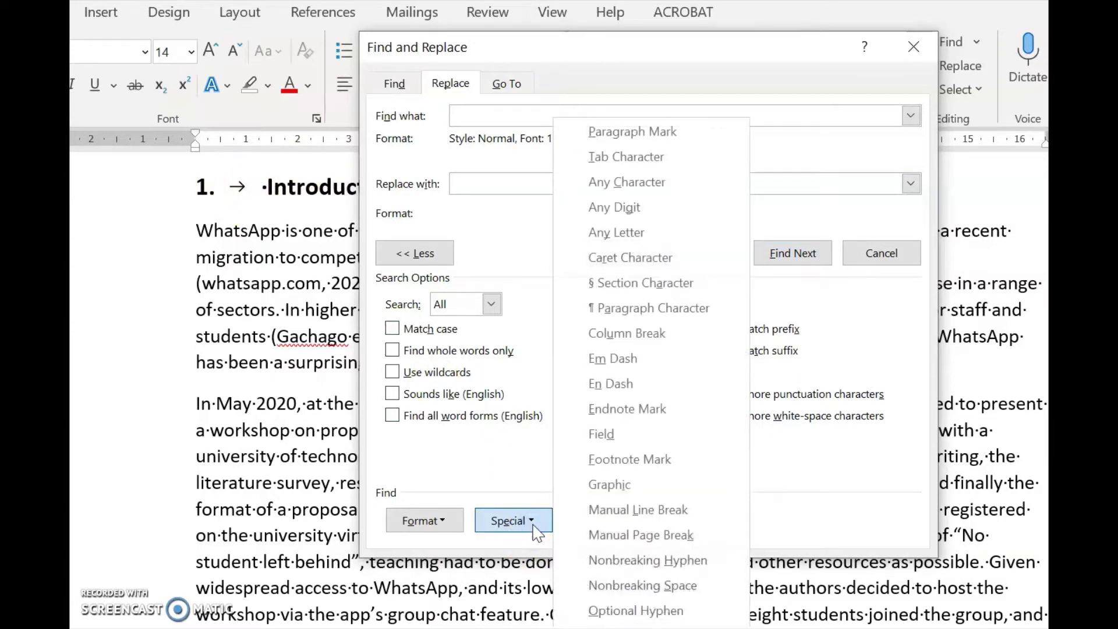
left_click(622, 157)
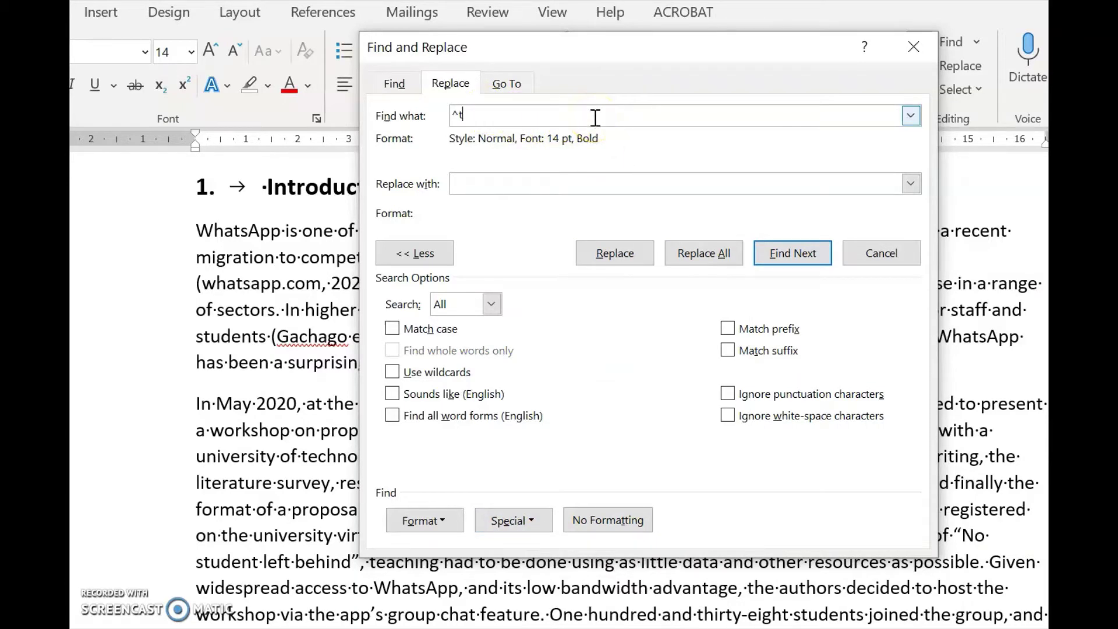
left_click_drag(615, 54, 603, 137)
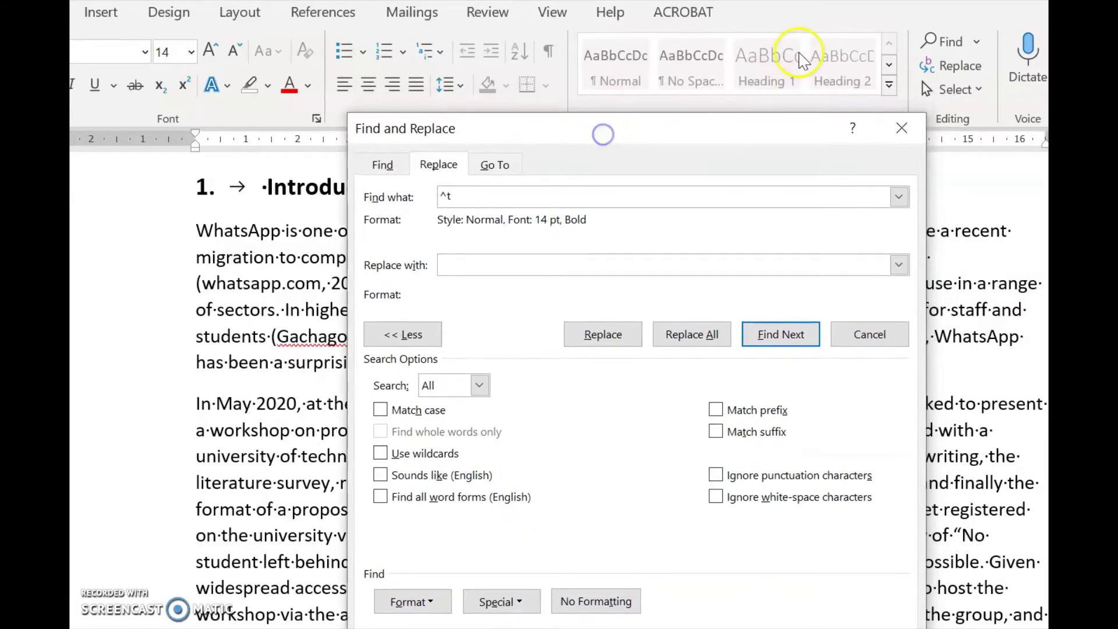
left_click_drag(692, 137, 656, 53)
Set the replacement format to Heading 1 style and Replace All, making 3 replacements.
left_click(513, 178)
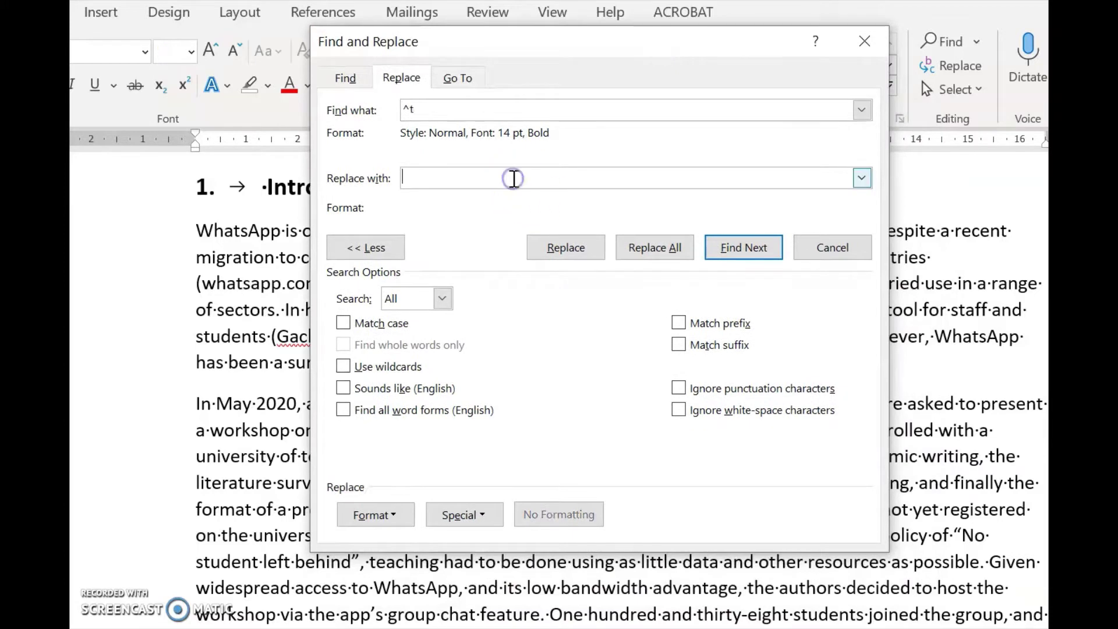
left_click(376, 515)
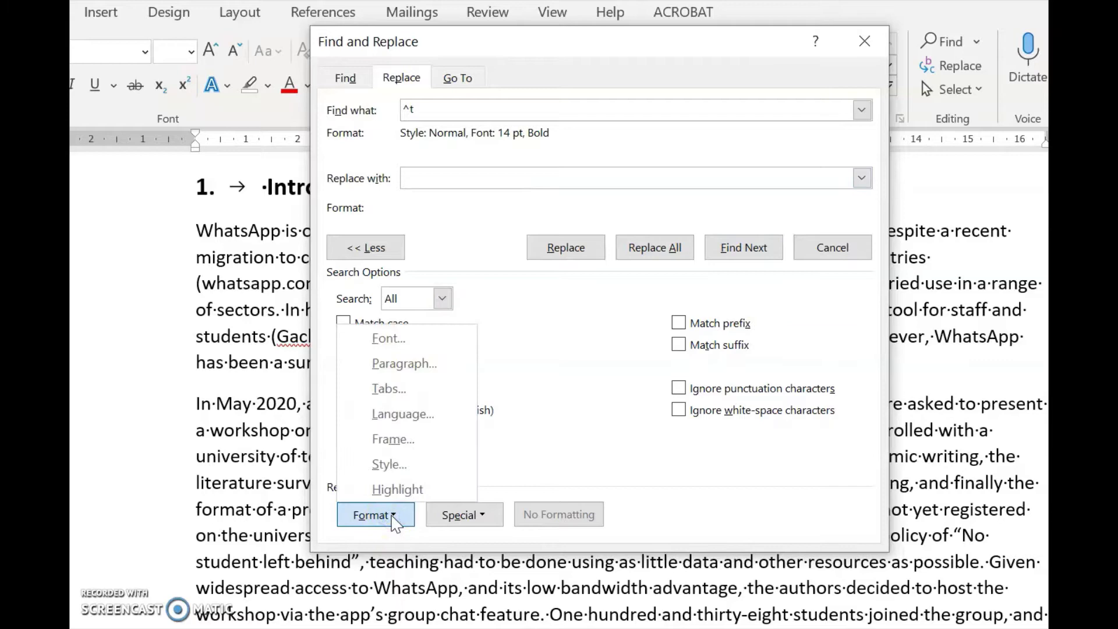
left_click(391, 465)
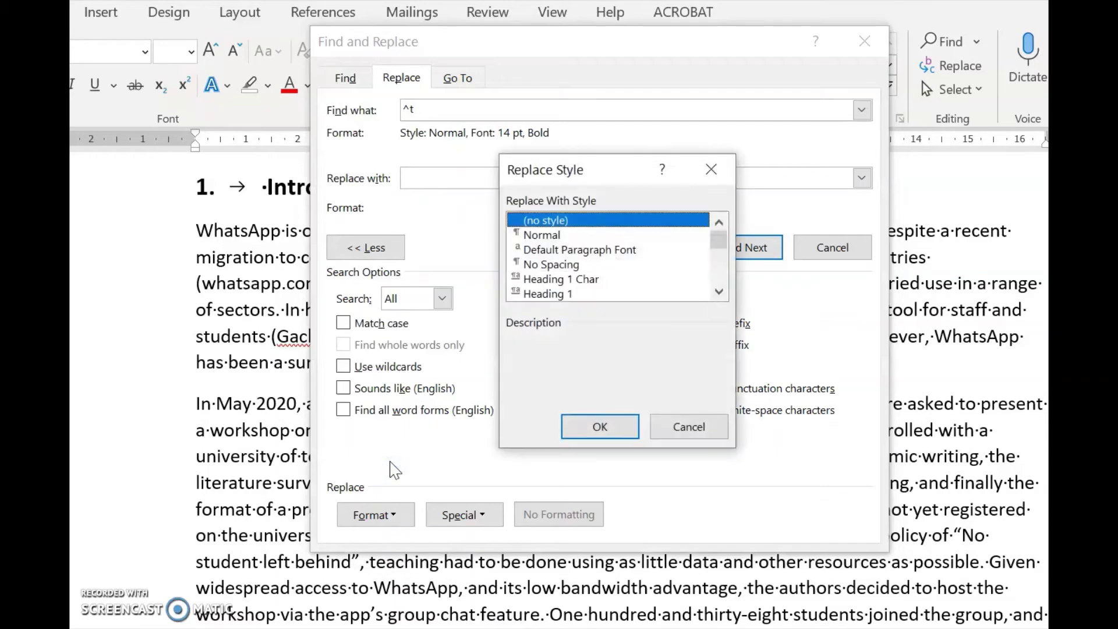
left_click(547, 296)
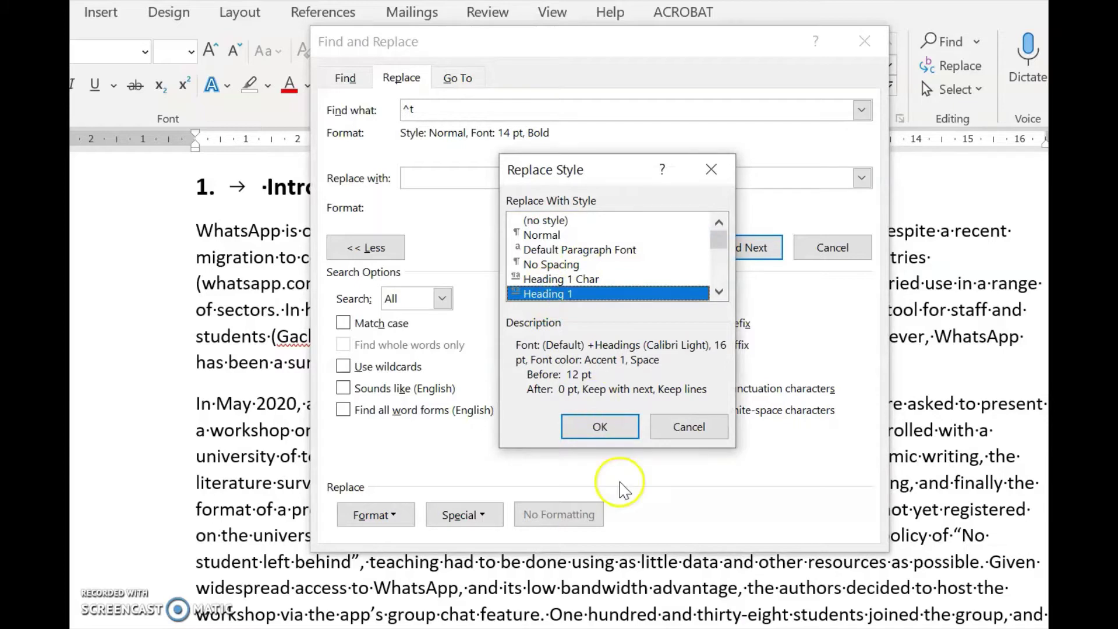
left_click(603, 429)
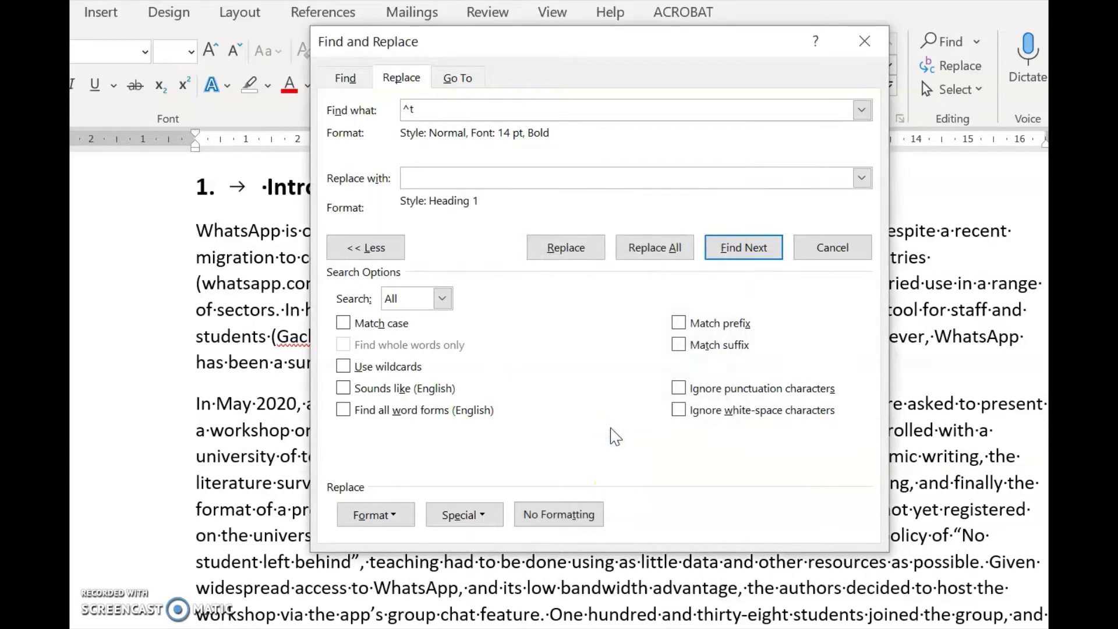
left_click(655, 249)
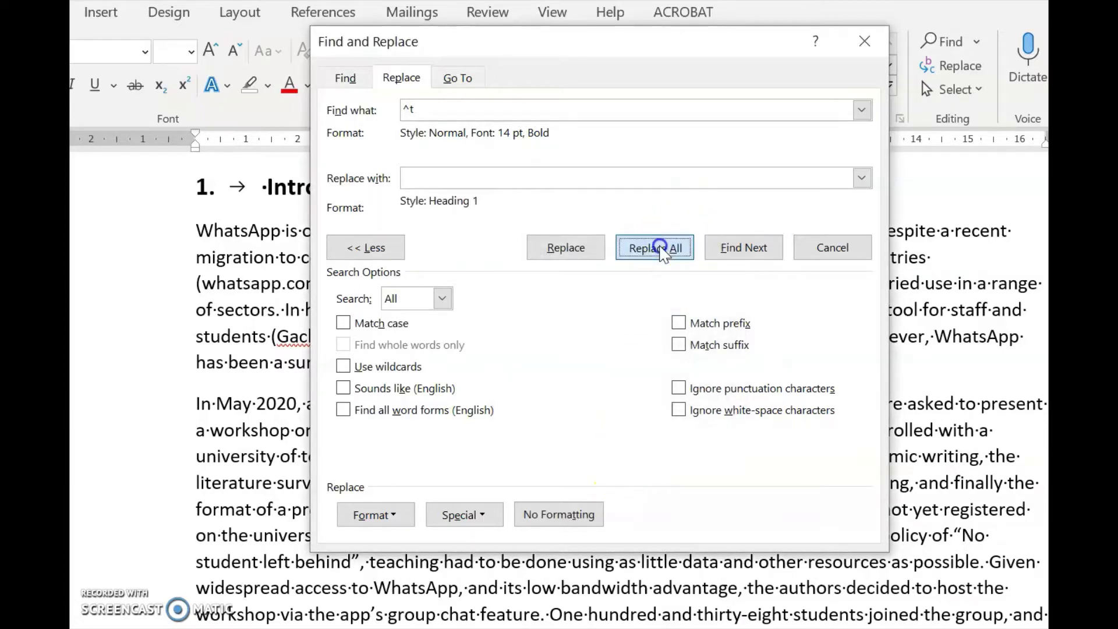
left_click(625, 385)
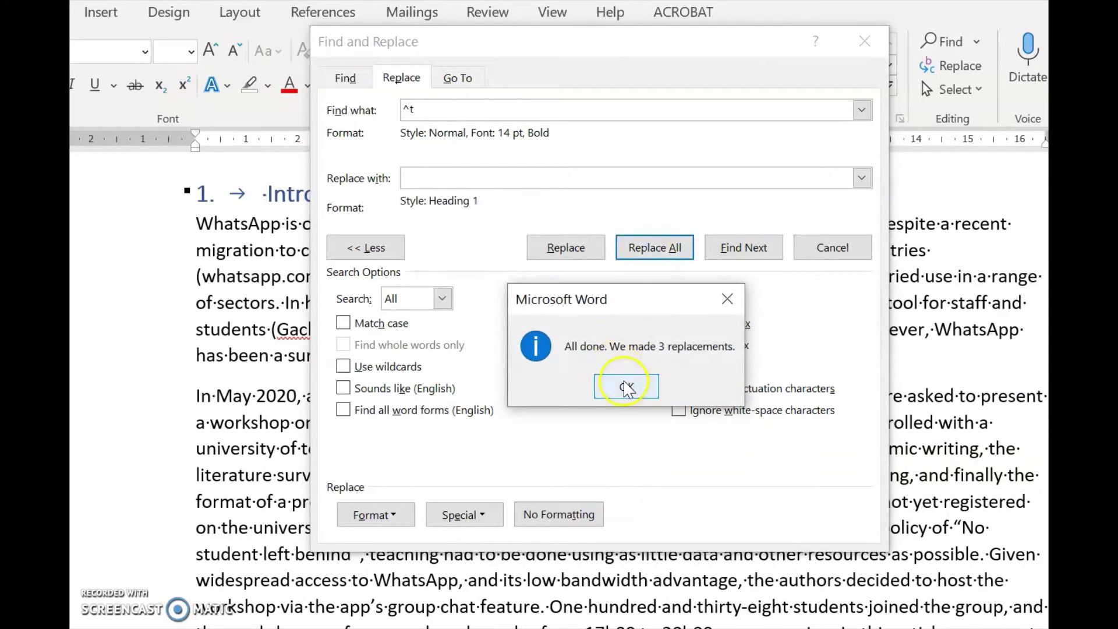
Step through the matches to verify the Heading 1 headings, then close Find and Replace.
left_click_drag(643, 42, 982, 112)
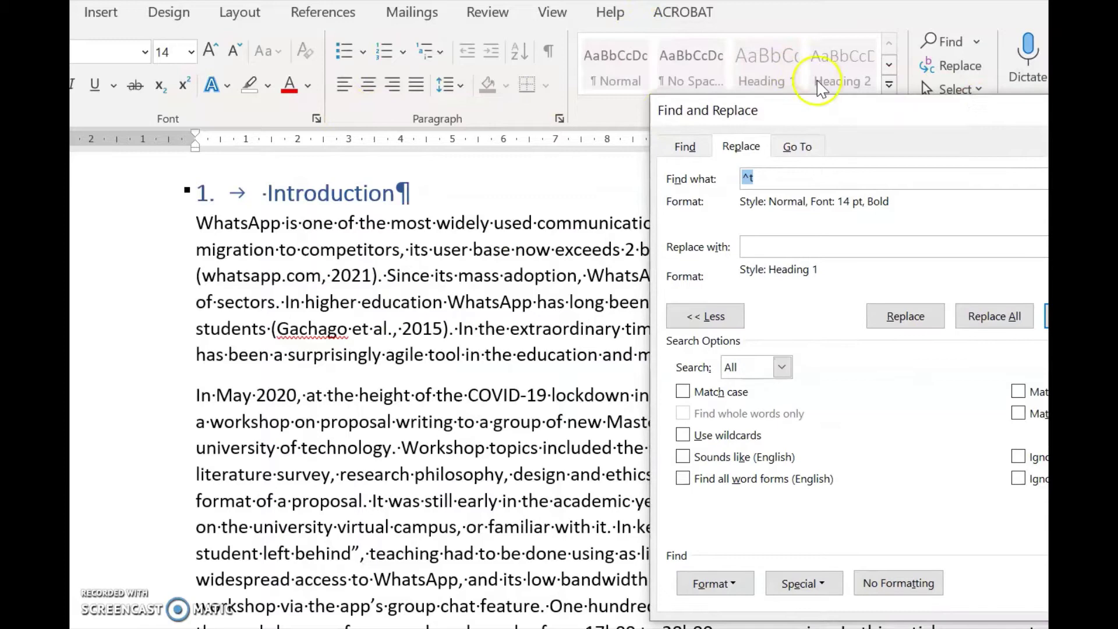
left_click_drag(823, 112, 685, 59)
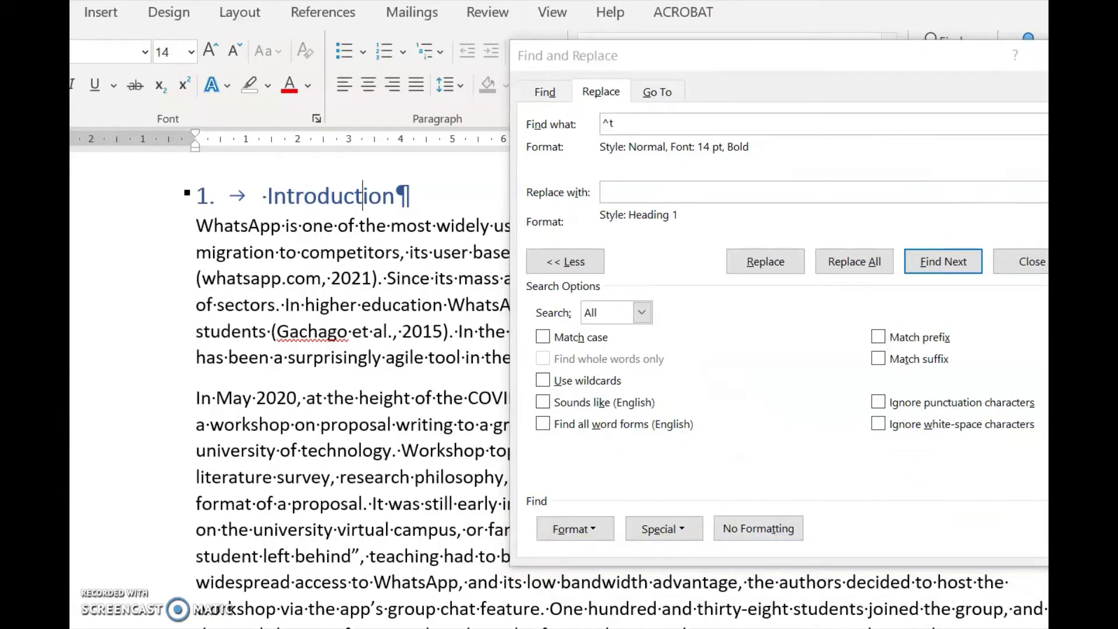
key("Return")
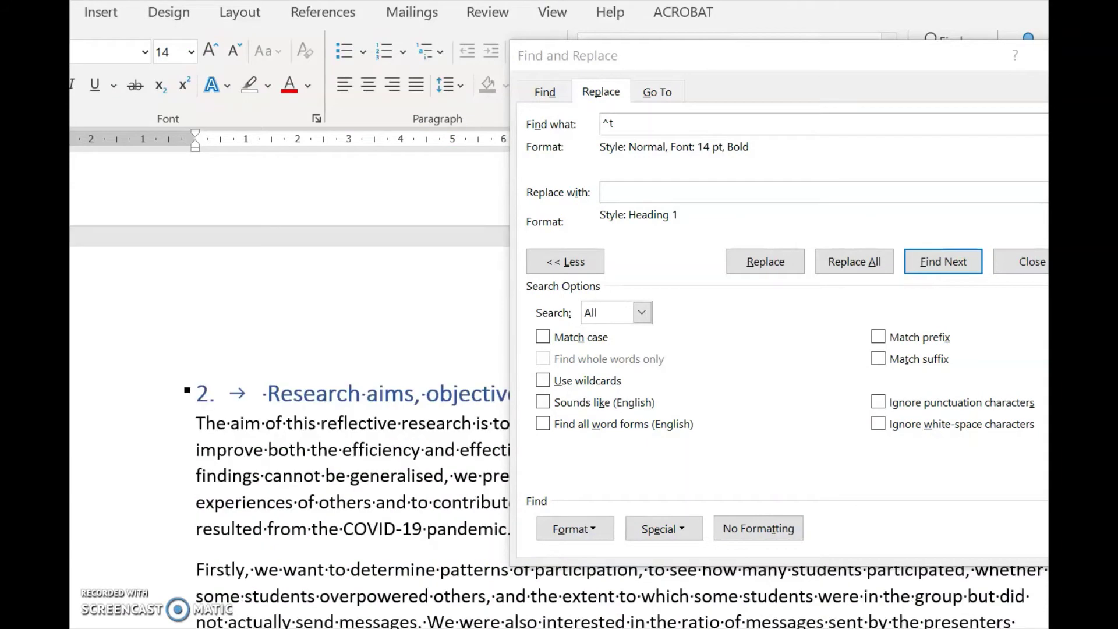
key("Return")
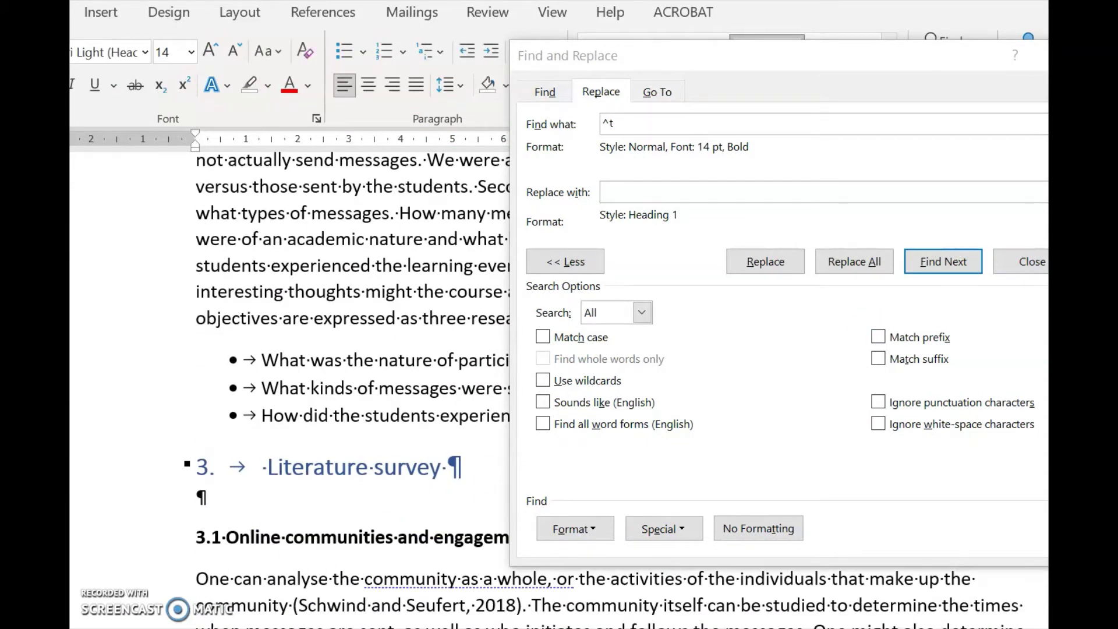
key("Escape")
Scroll down and inspect the formatting of the bold 3.1 subheading.
scroll(330, 322, "down", 4)
left_click(330, 322)
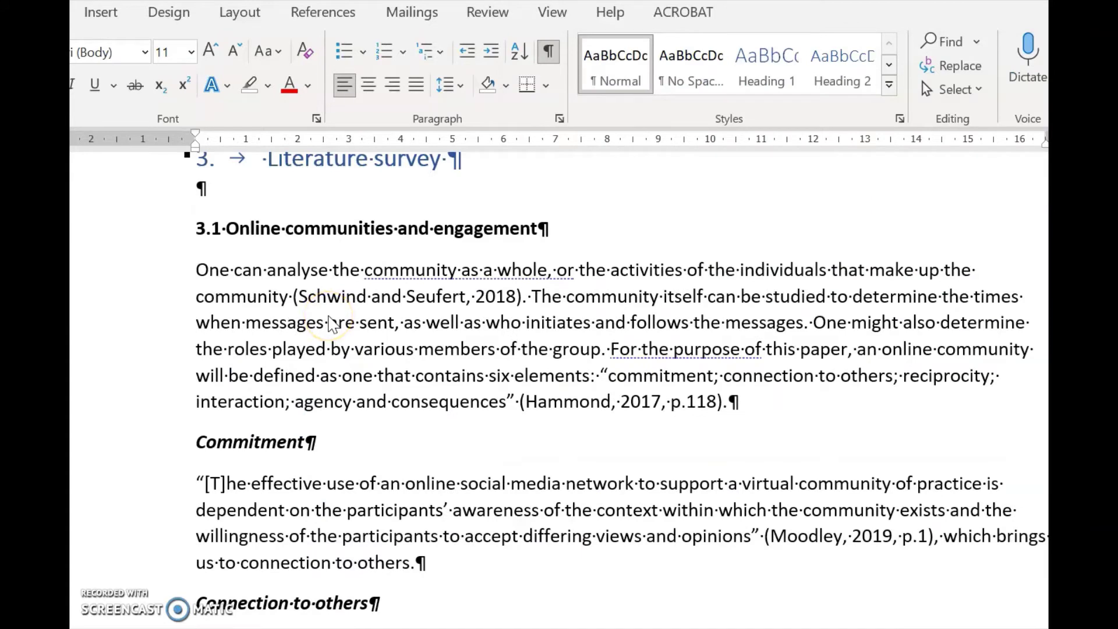
left_click(331, 230)
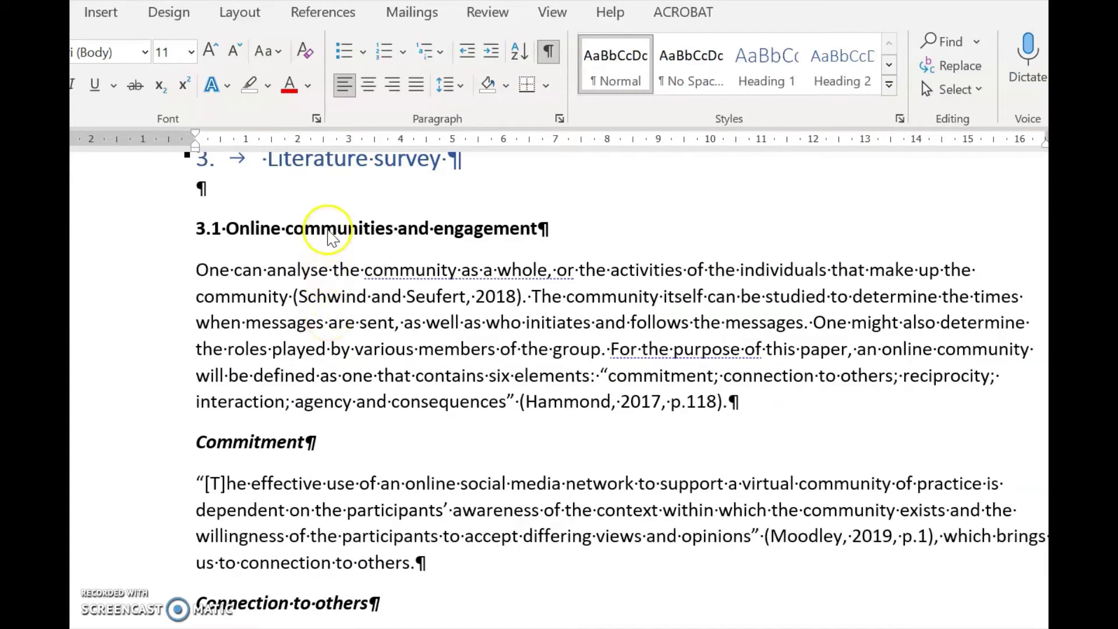
Reopen Find and Replace and check the Commitment subheading's bold italic formatting.
left_click(952, 69)
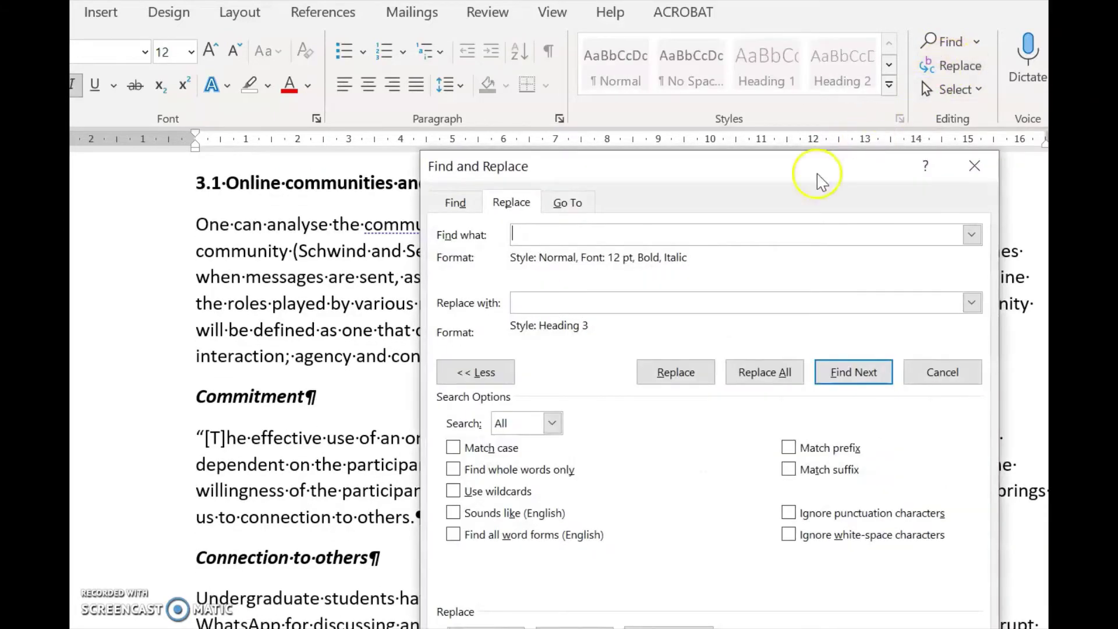
left_click(701, 233)
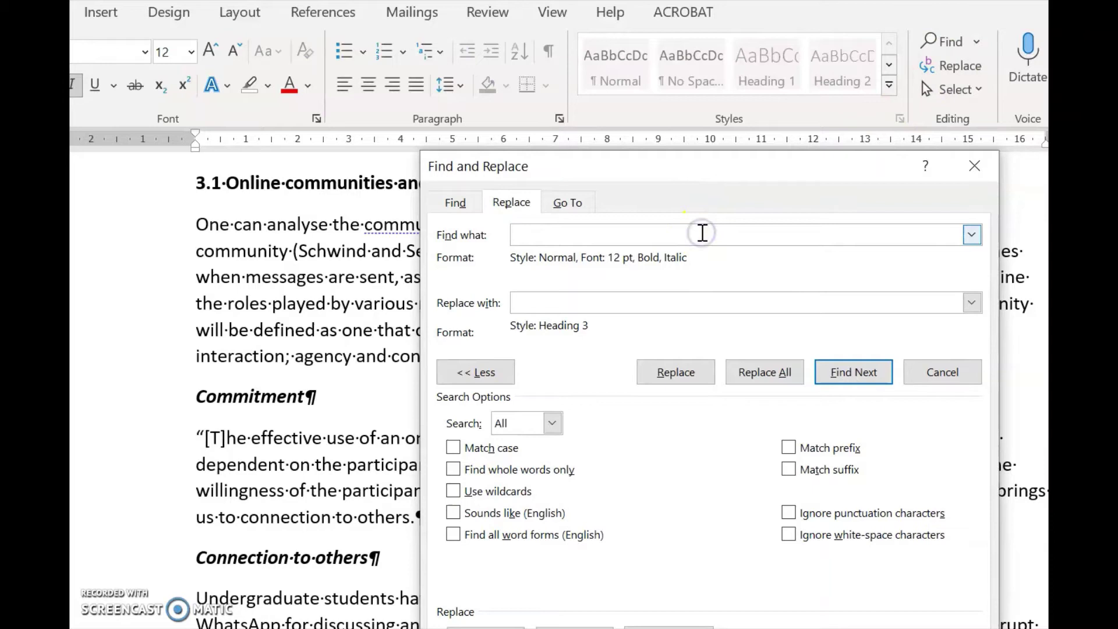
left_click(277, 396)
left_click(291, 397)
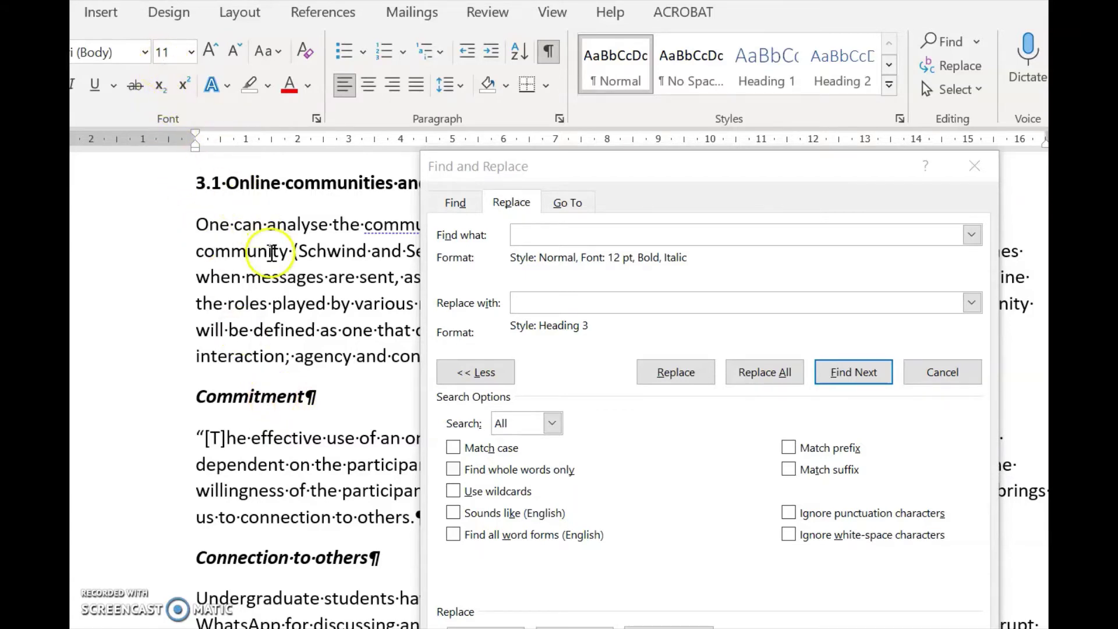
left_click(532, 235)
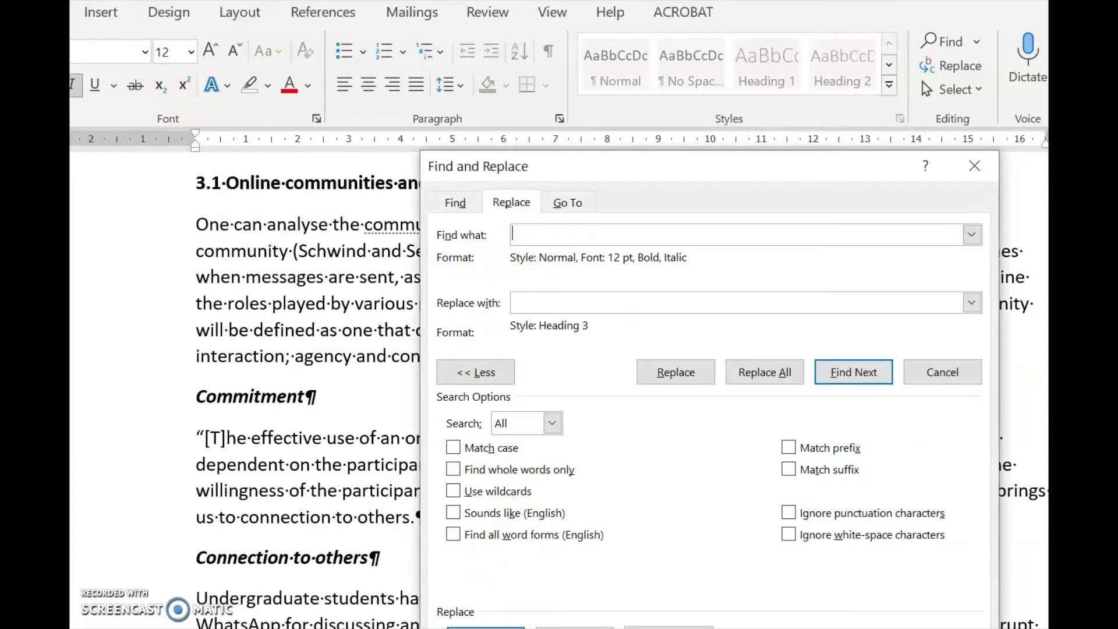
Set the Find what font format to Bold Italic, 11 pt.
key("alt+o")
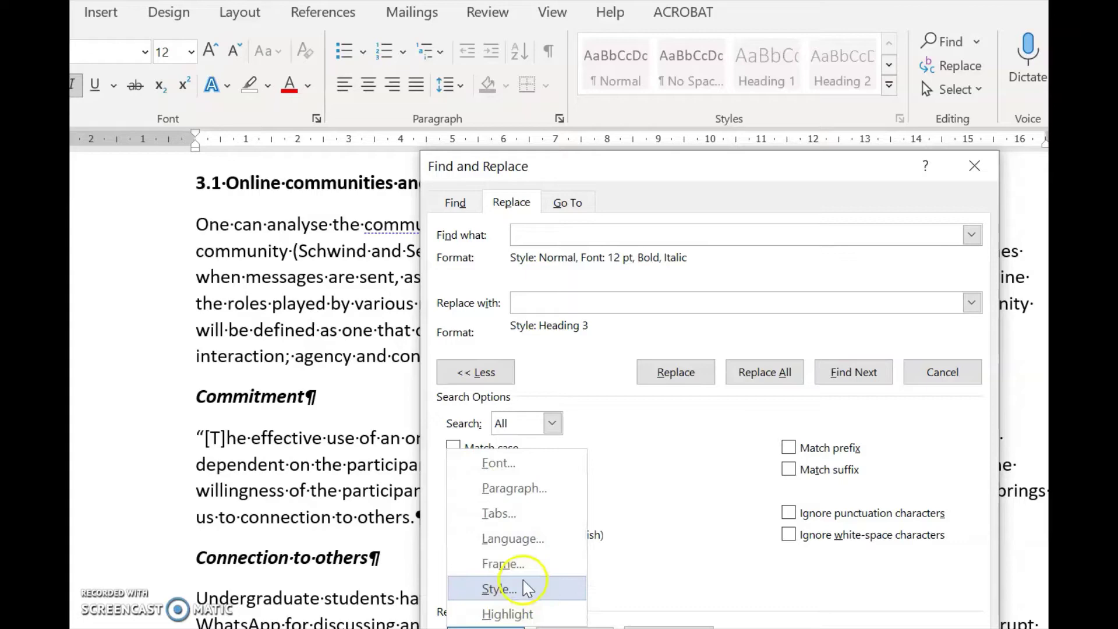
left_click(506, 465)
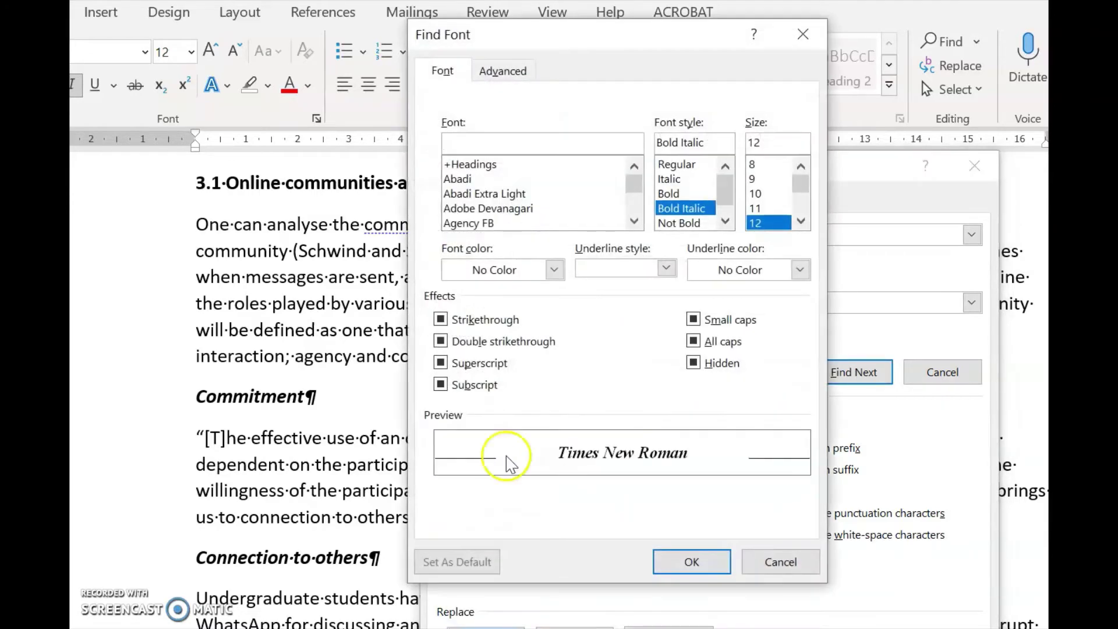
left_click(670, 193)
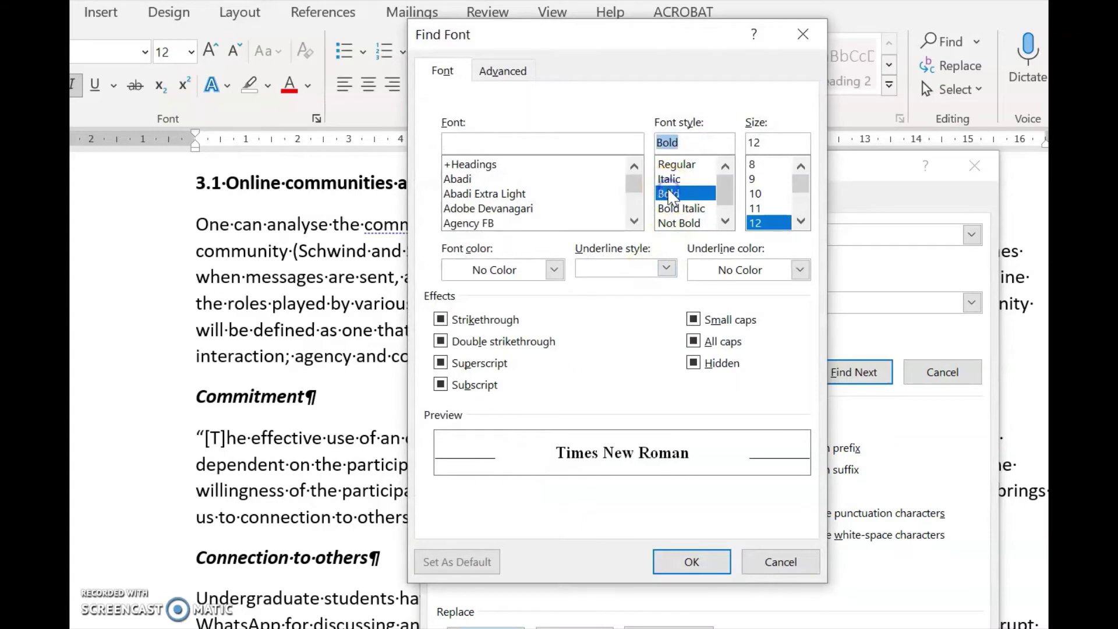
left_click(755, 209)
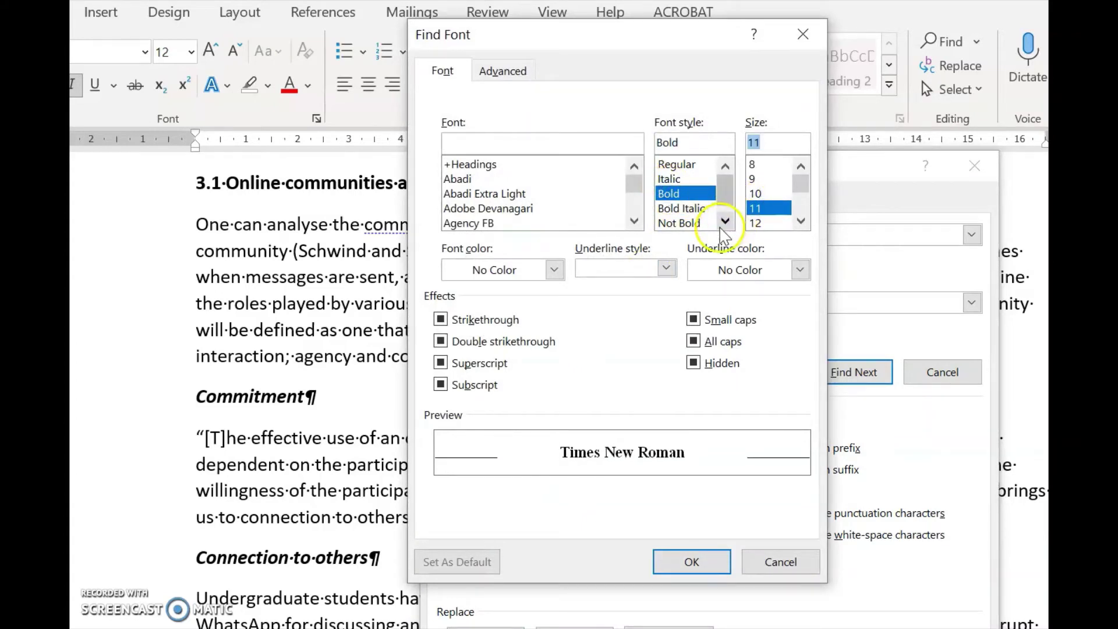
left_click(711, 214)
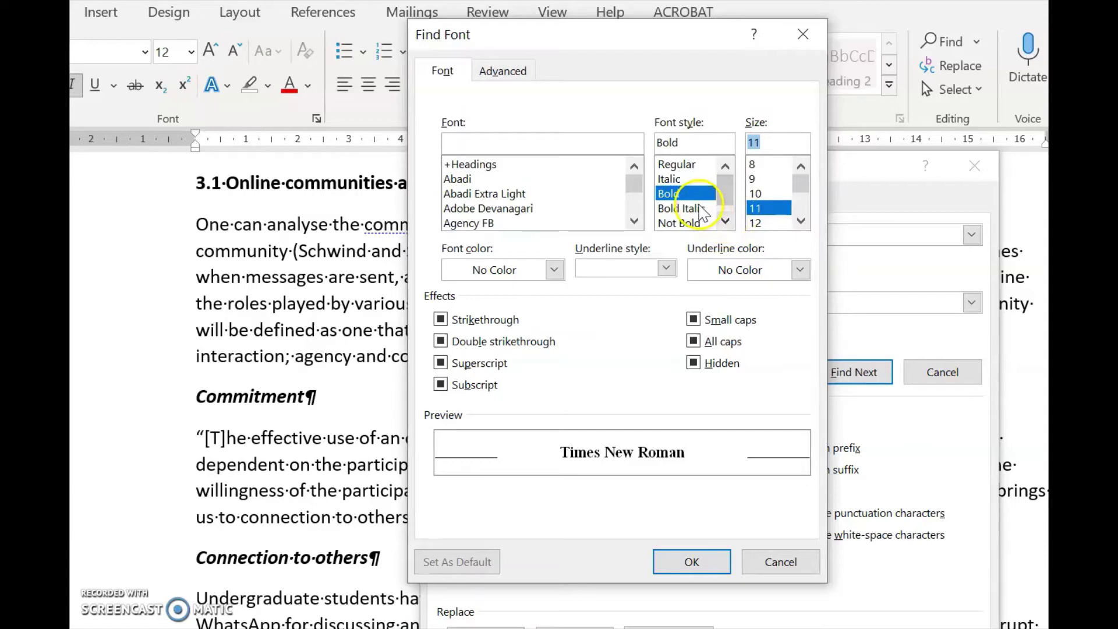
left_click(700, 209)
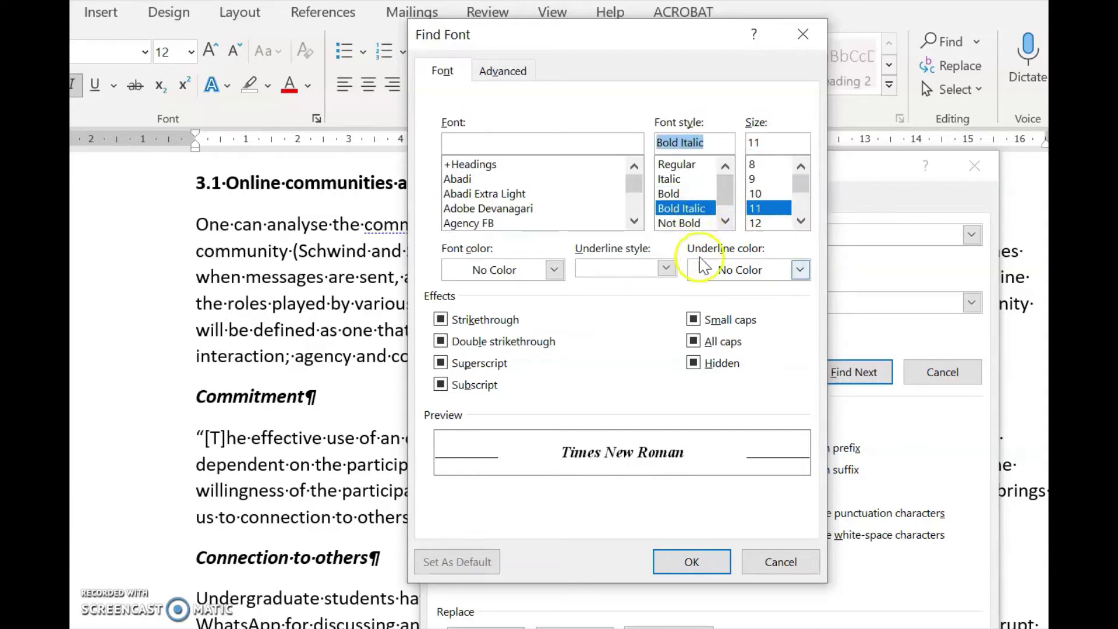
left_click(707, 568)
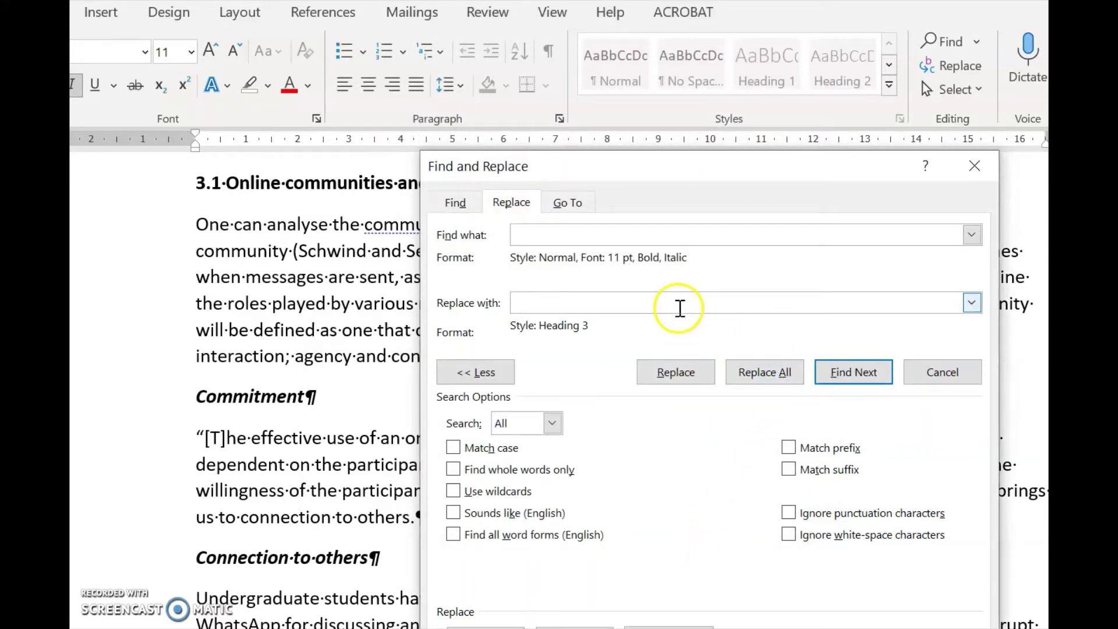
Set the replacement style to Heading 3 and Replace All, making six replacements.
left_click(680, 305)
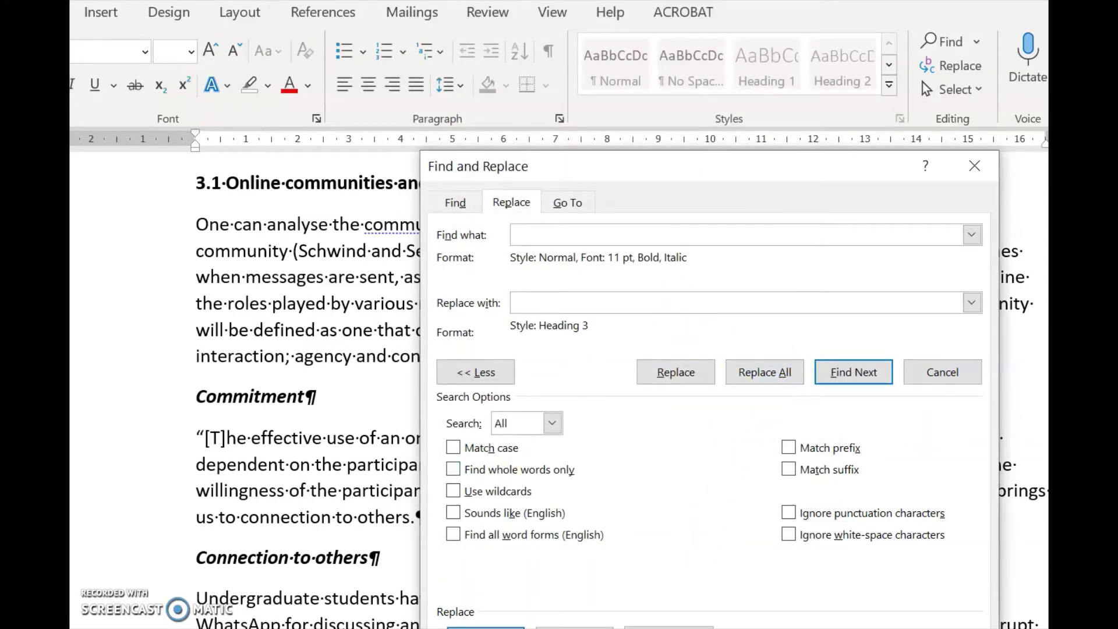
left_click(486, 627)
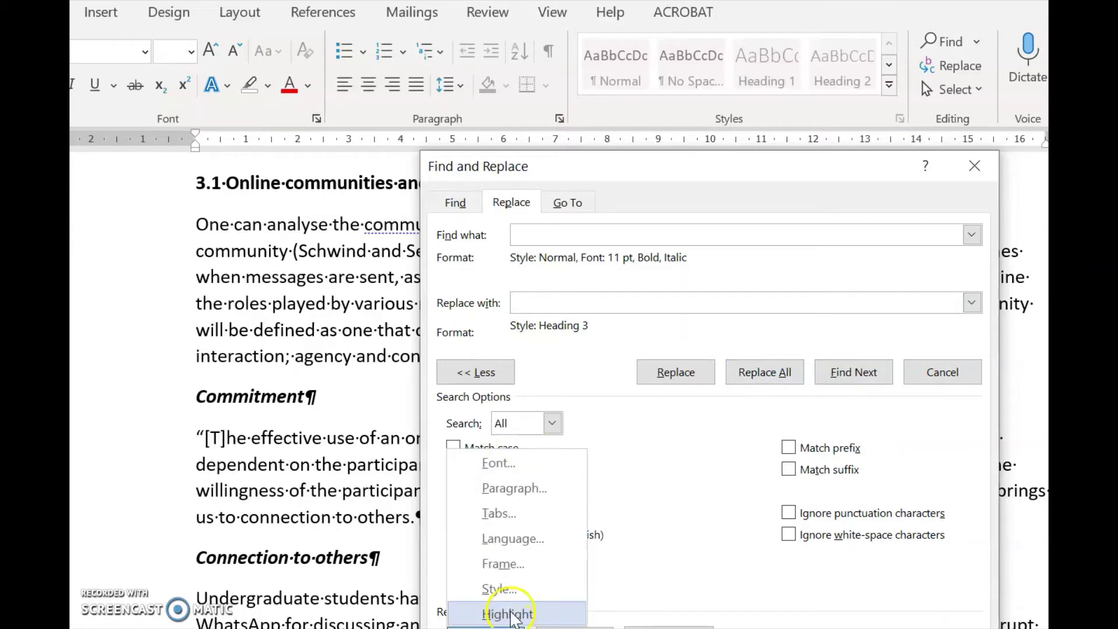
left_click(505, 589)
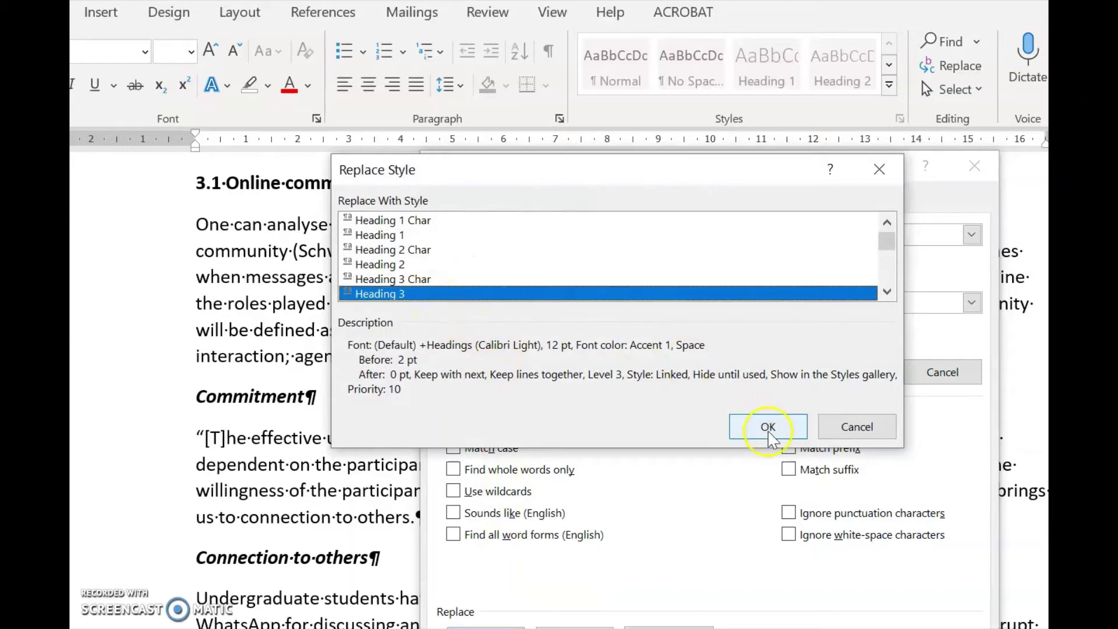
left_click(775, 431)
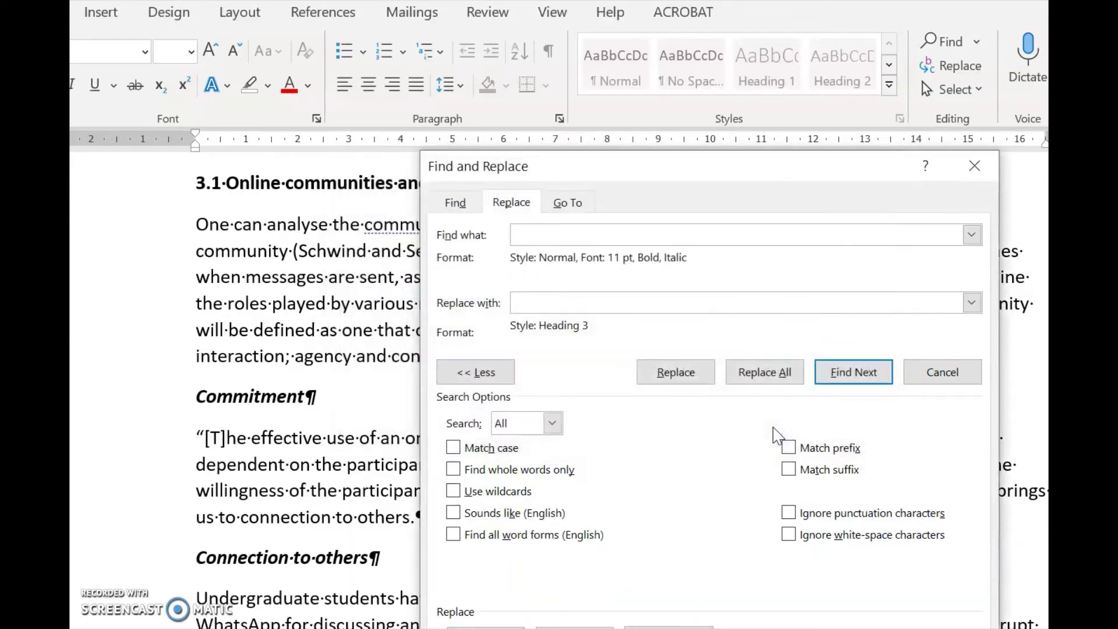
left_click(778, 374)
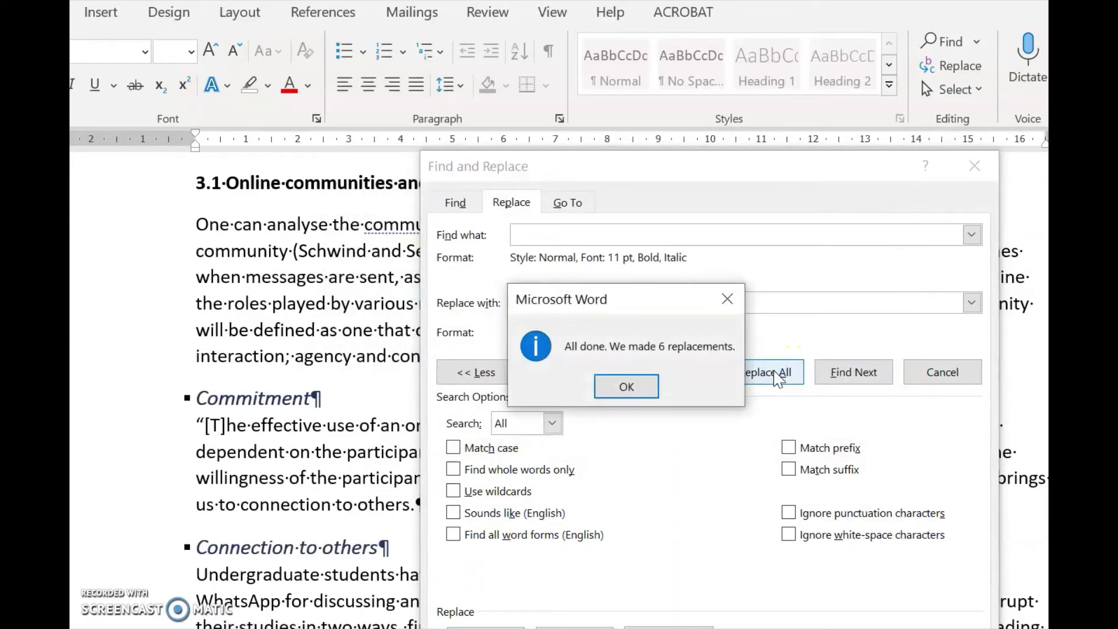
left_click(627, 387)
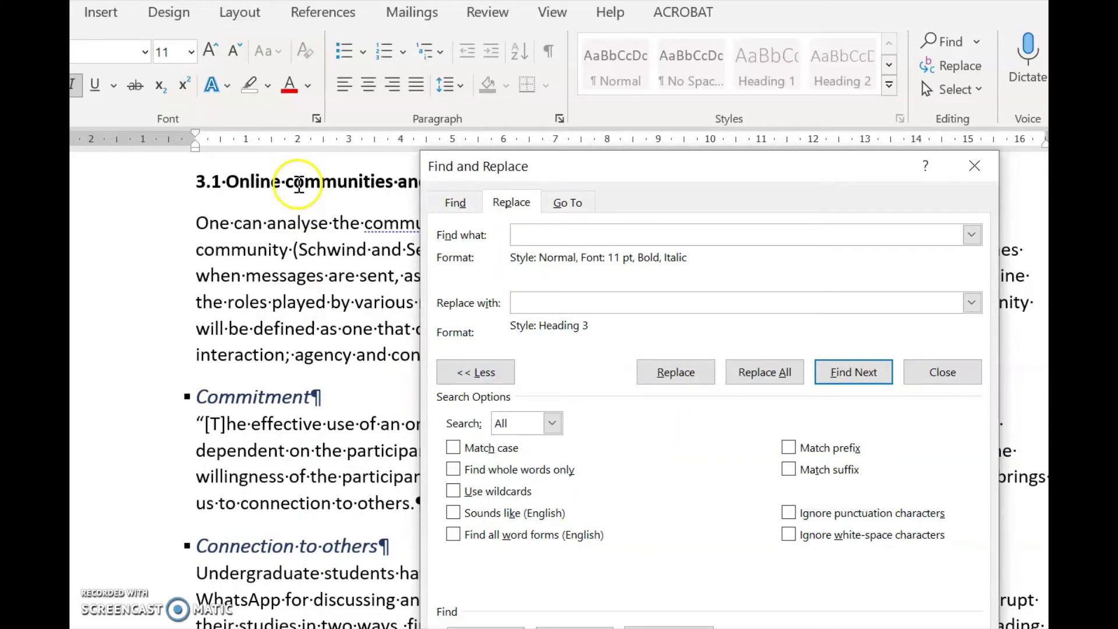
Change the Find what font format to Bold instead of Bold Italic.
left_click(298, 183)
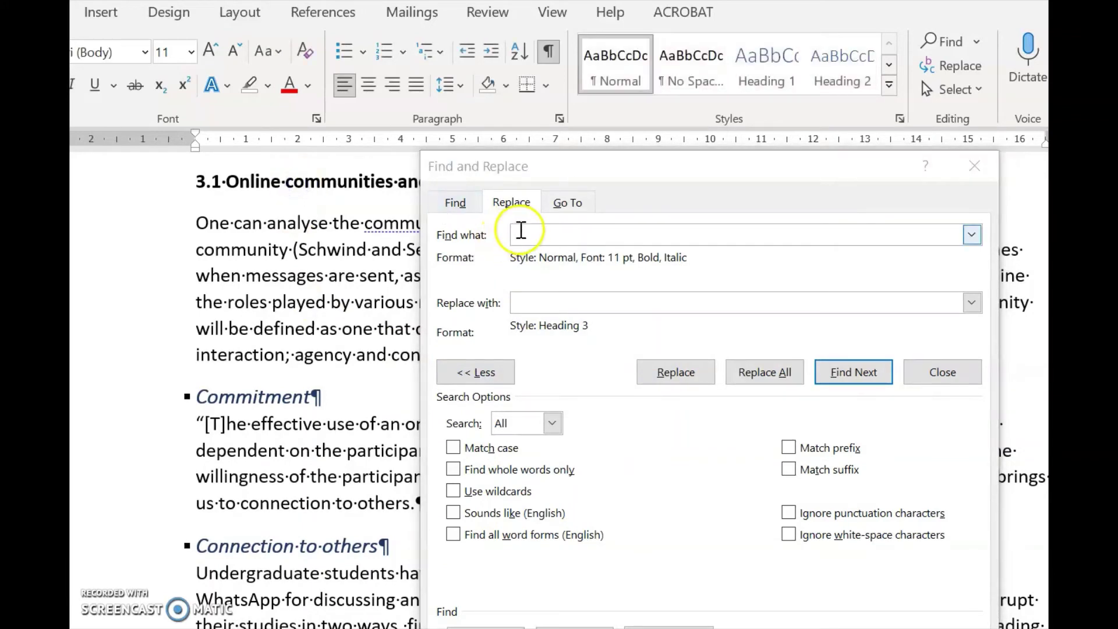
left_click(520, 230)
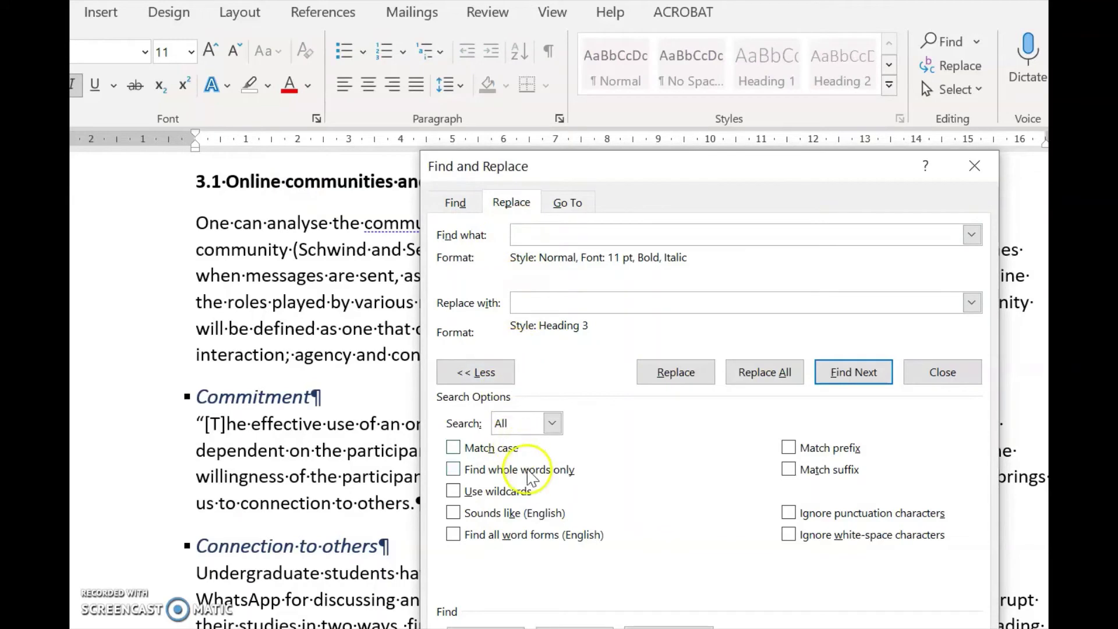
left_click(485, 627)
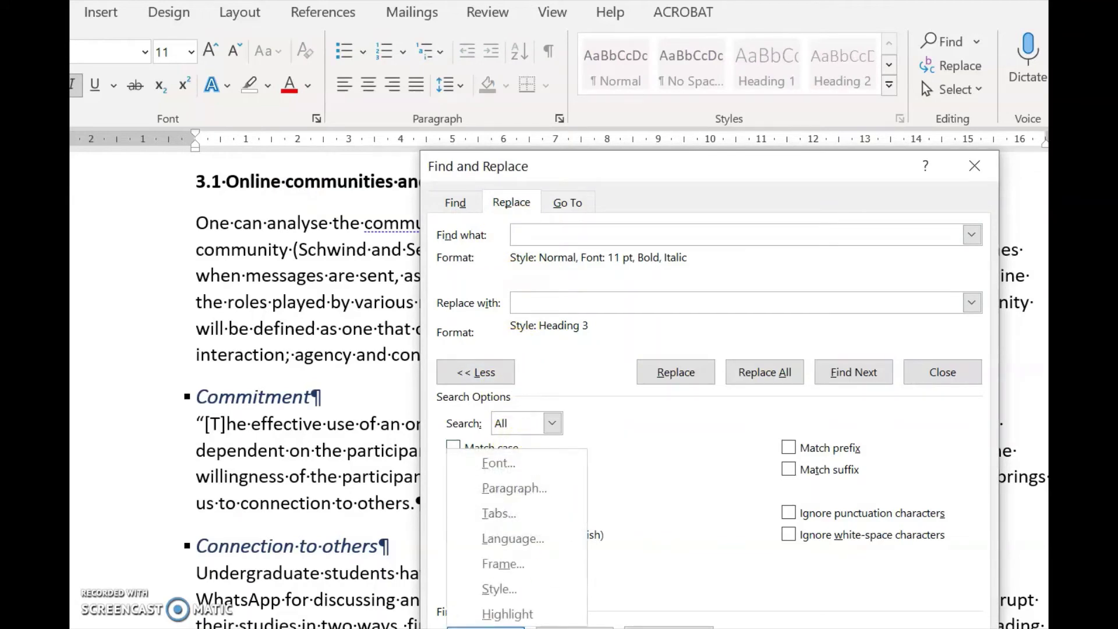
left_click(499, 463)
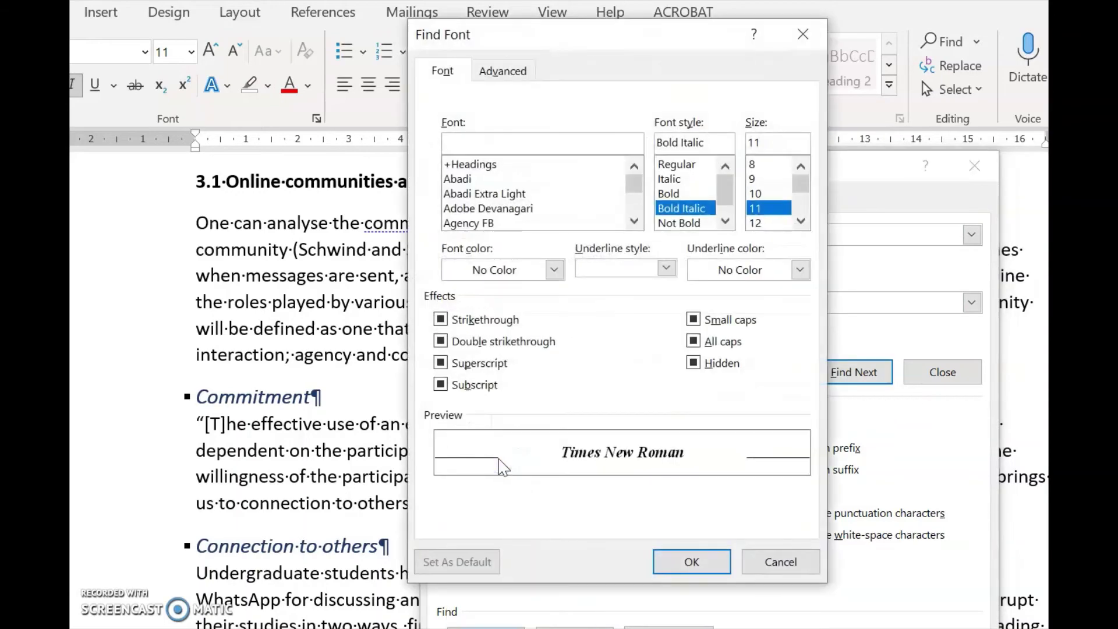
left_click(667, 194)
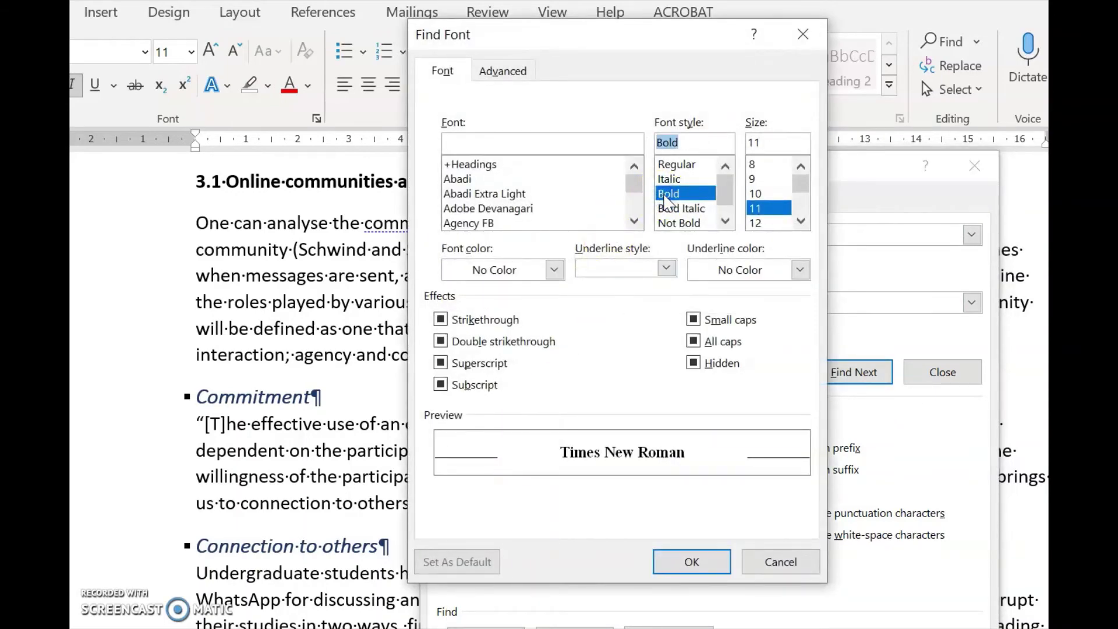
left_click(693, 561)
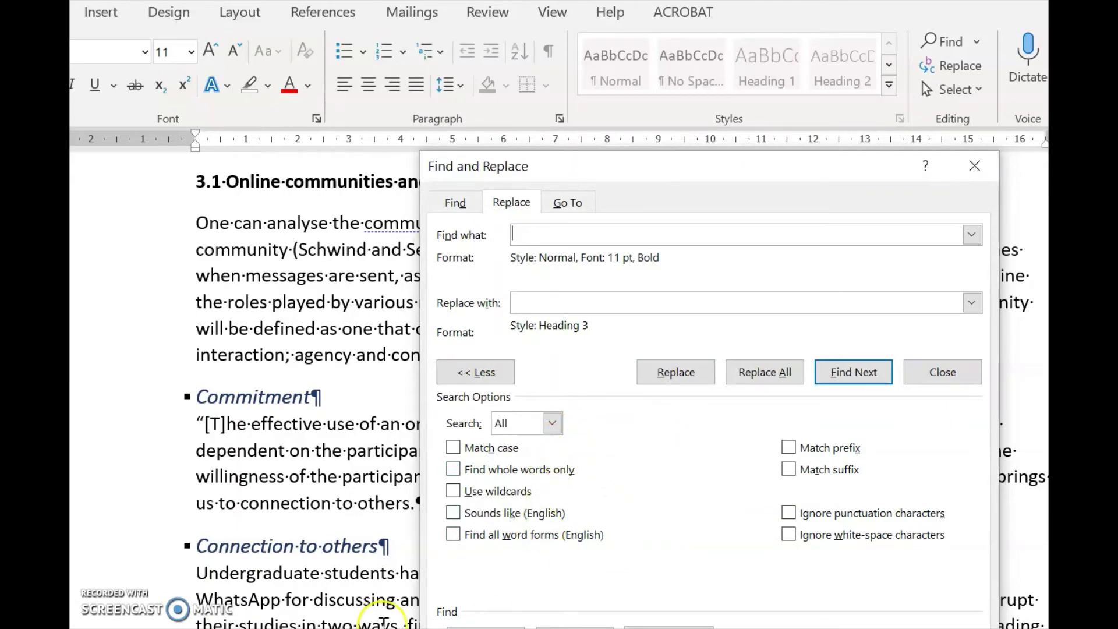
Set the replacement style to Heading 2 and Replace All bold matches.
left_click(487, 627)
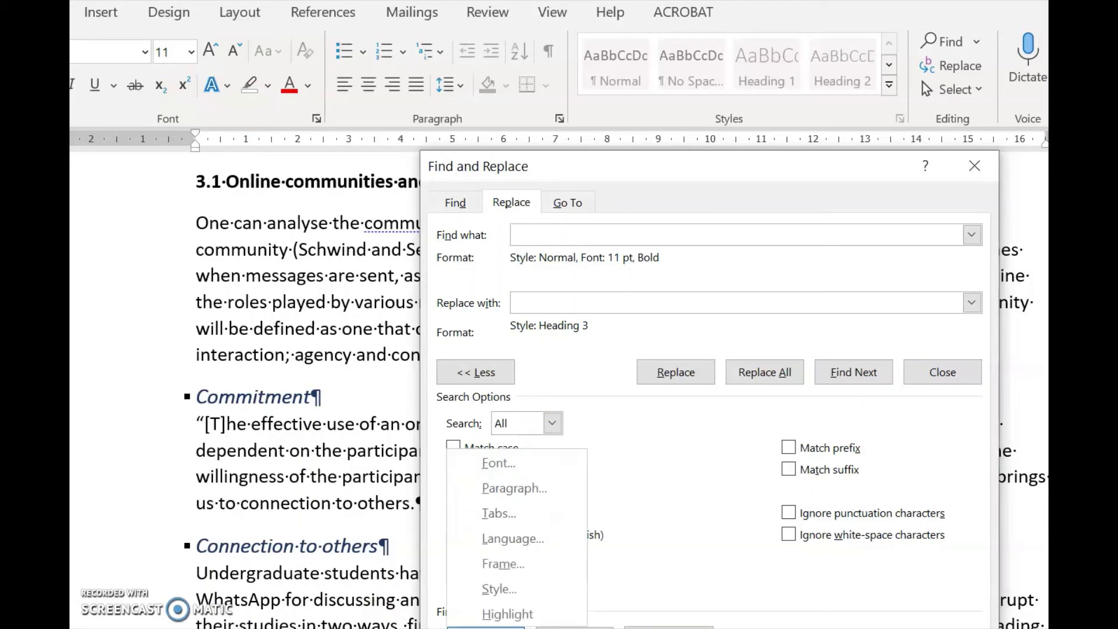
left_click(300, 467)
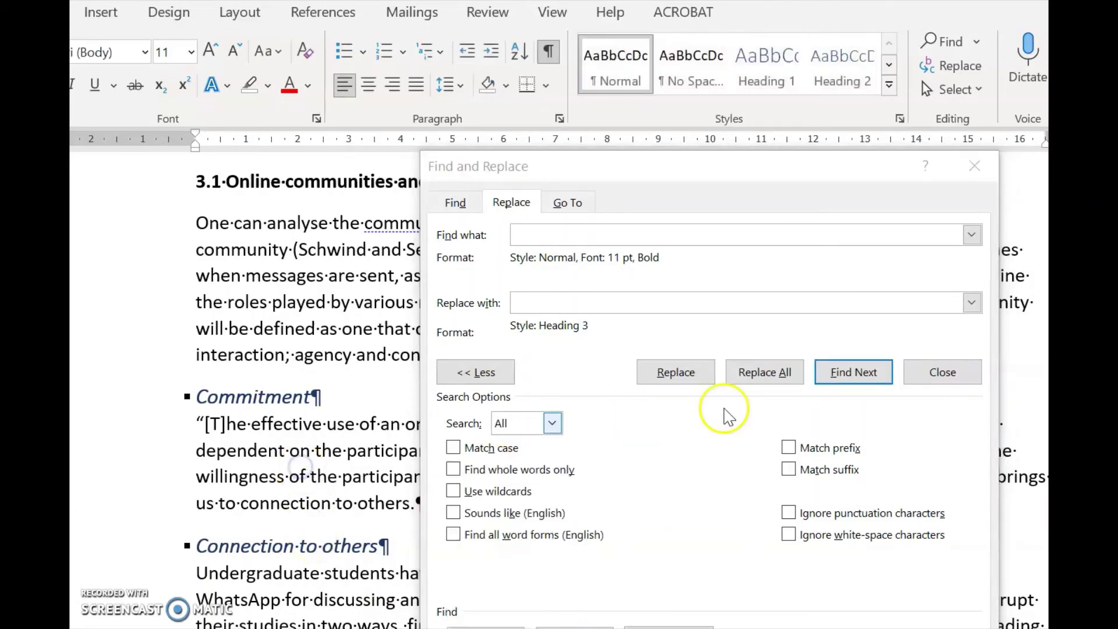
left_click(616, 297)
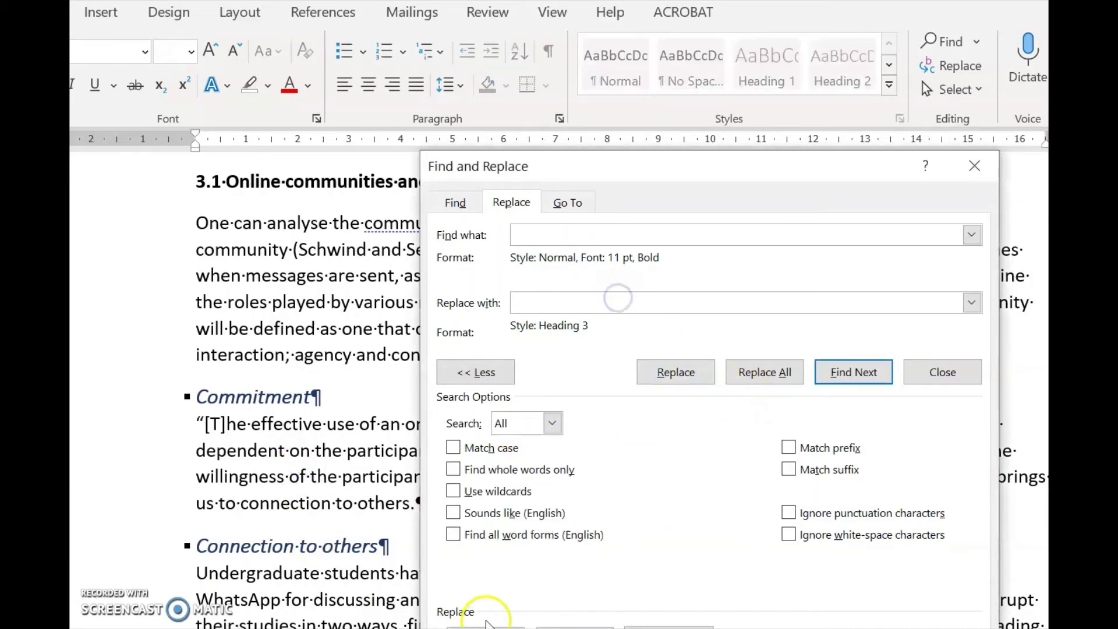
left_click(486, 626)
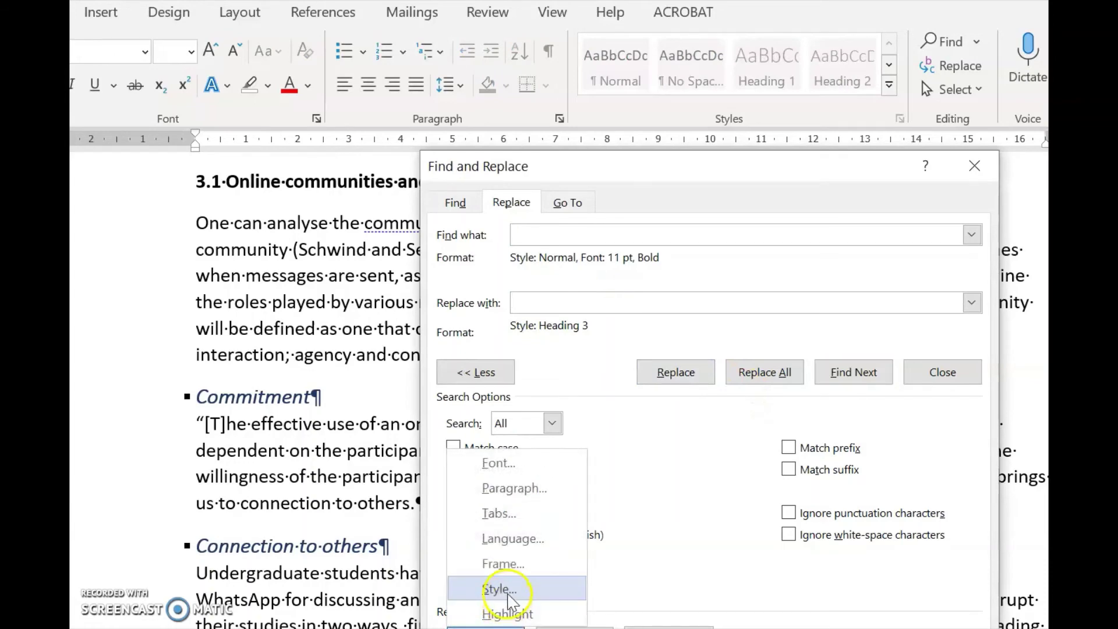
left_click(504, 590)
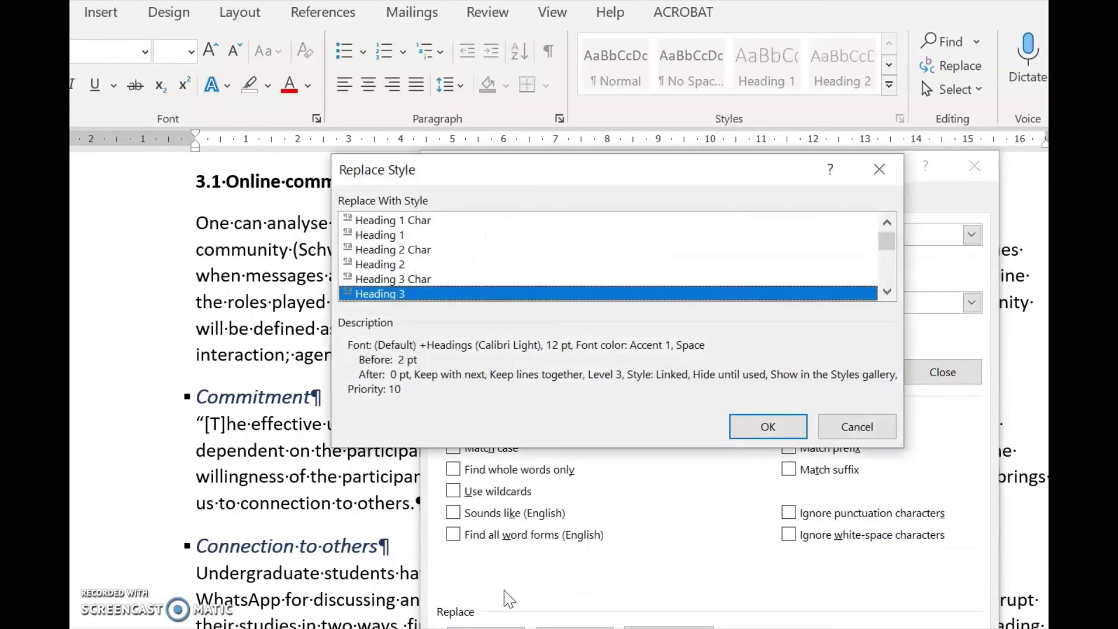
left_click(390, 265)
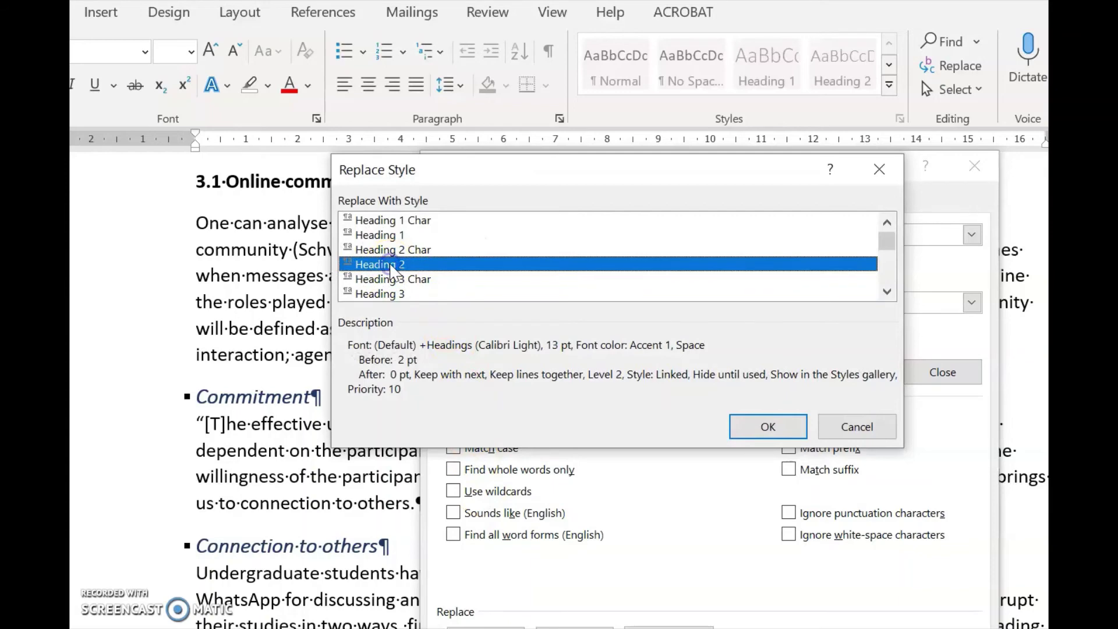
left_click(767, 428)
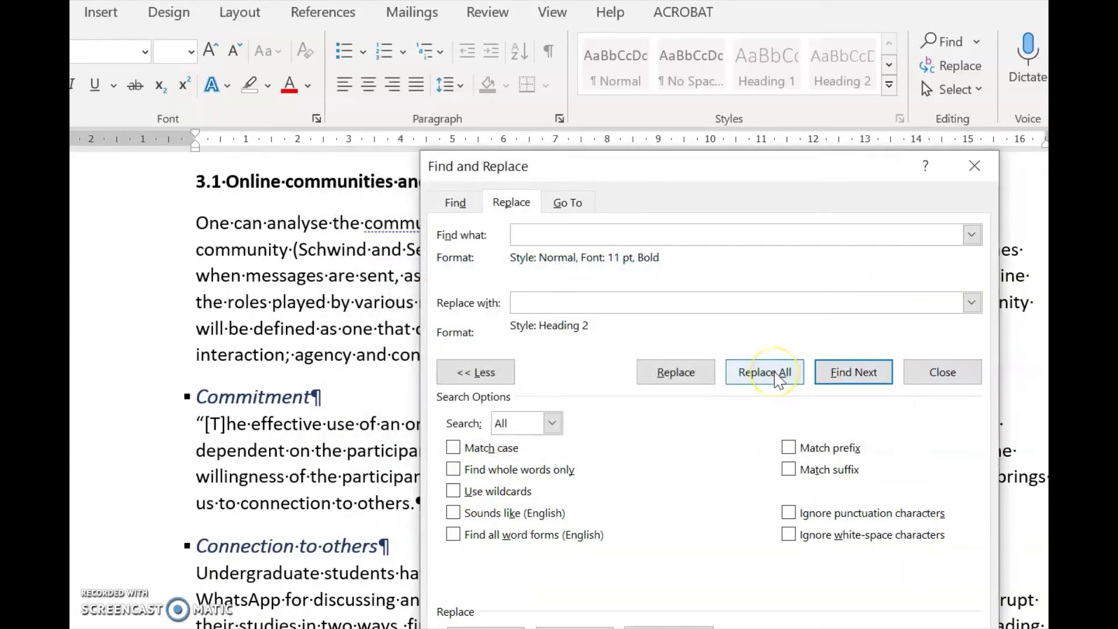
left_click(775, 375)
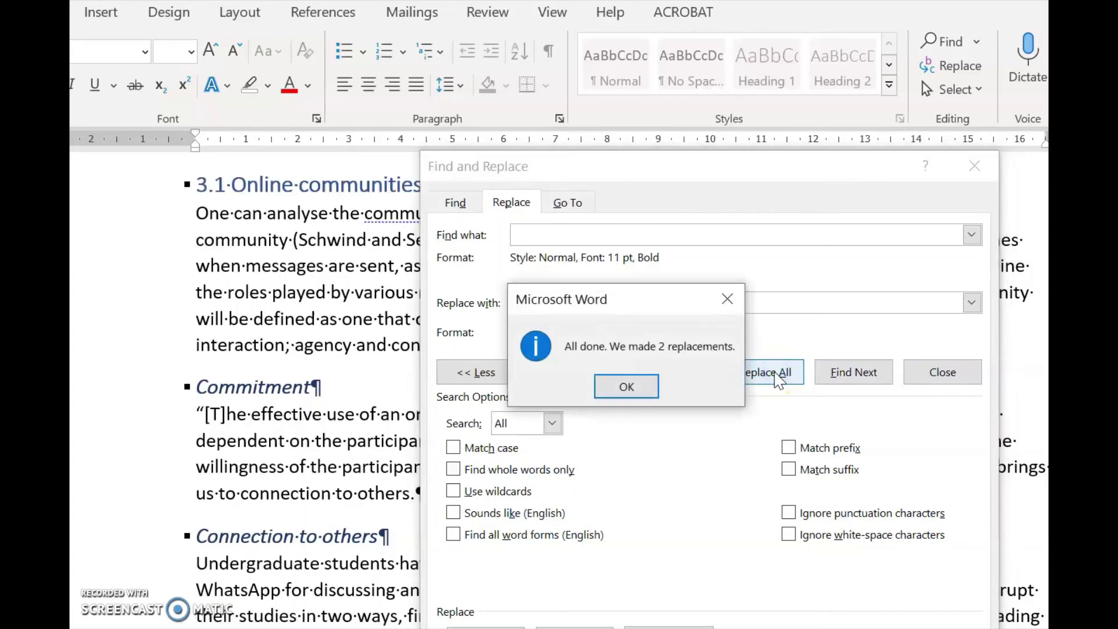
left_click(640, 390)
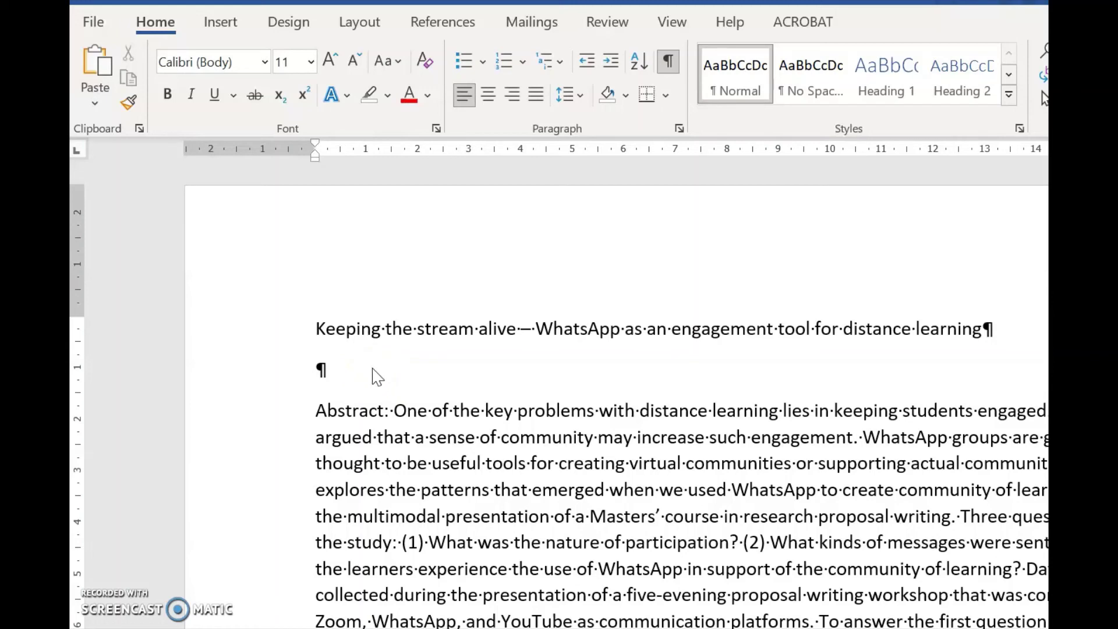
Apply the Title style from the Styles gallery to the 'Keeping the stream alive' title line.
left_click(386, 329)
left_click(1009, 74)
left_click(732, 82)
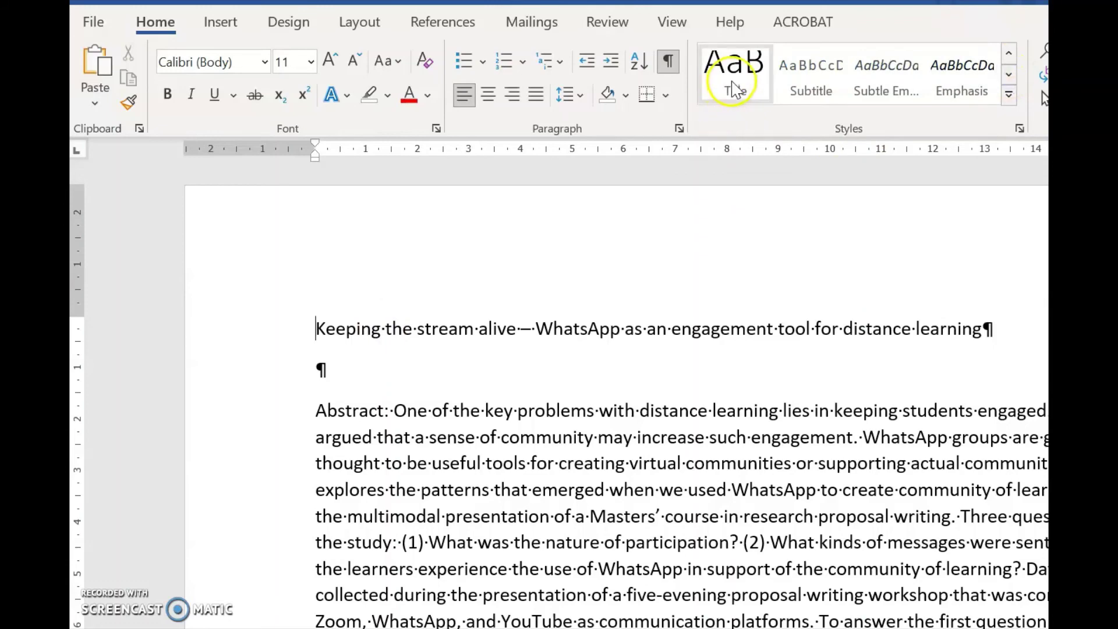
left_click(337, 452)
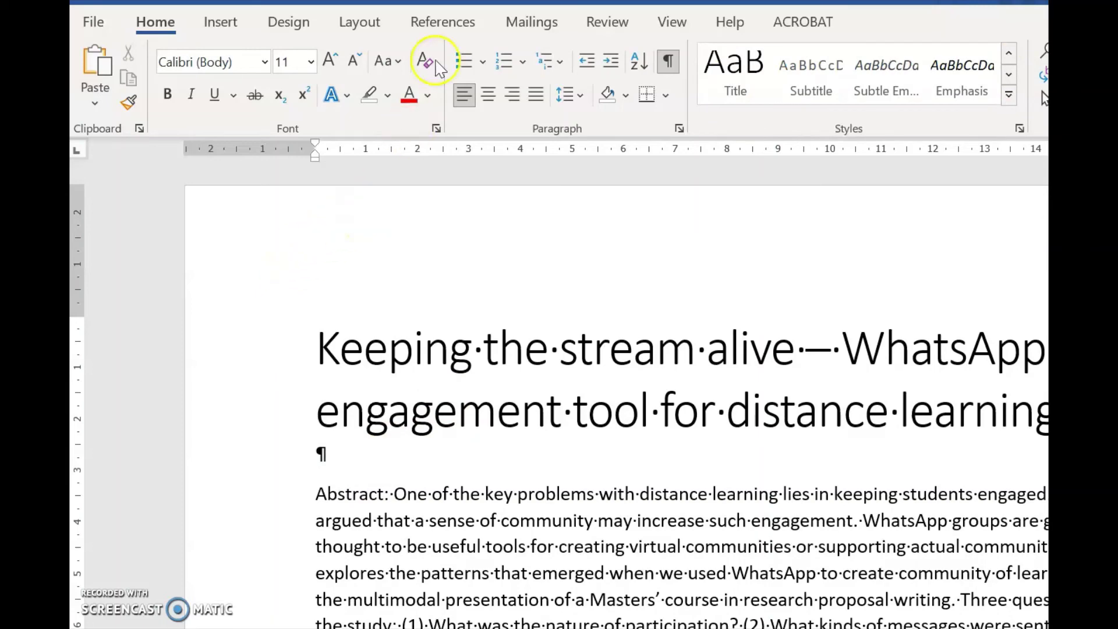
Insert Automatic Table 2 from the References tab below the title and review the entries.
left_click(442, 22)
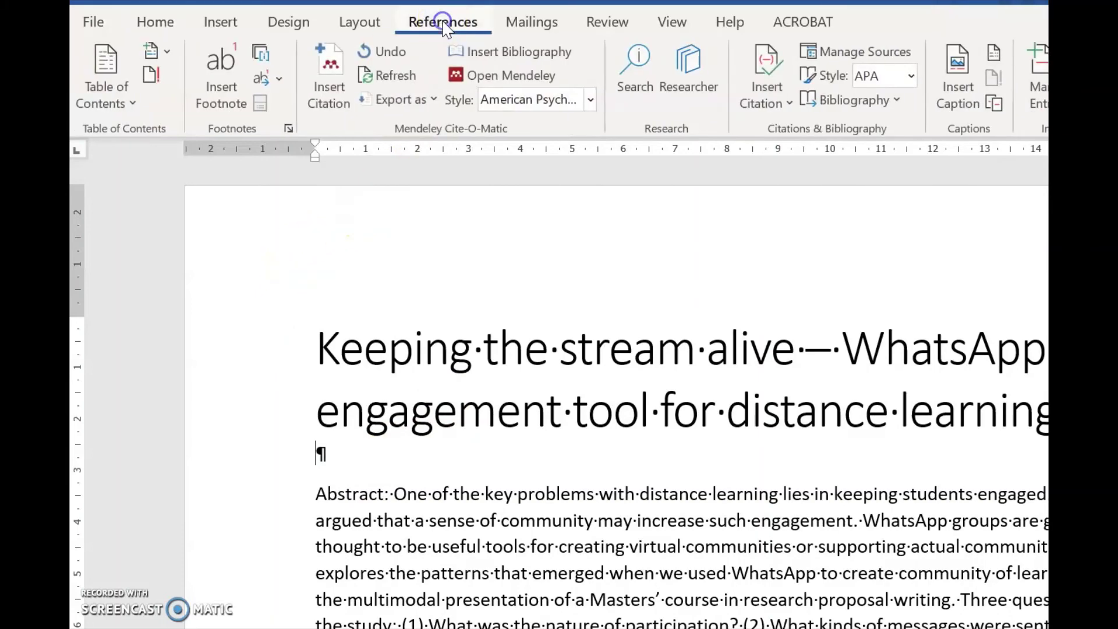
left_click(97, 82)
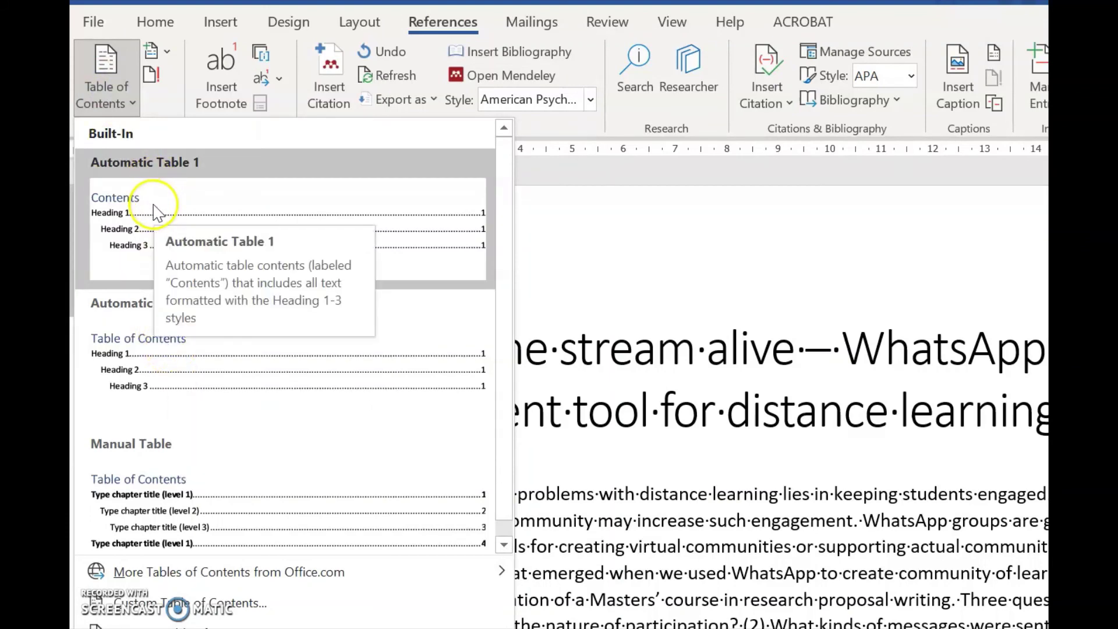
left_click(148, 366)
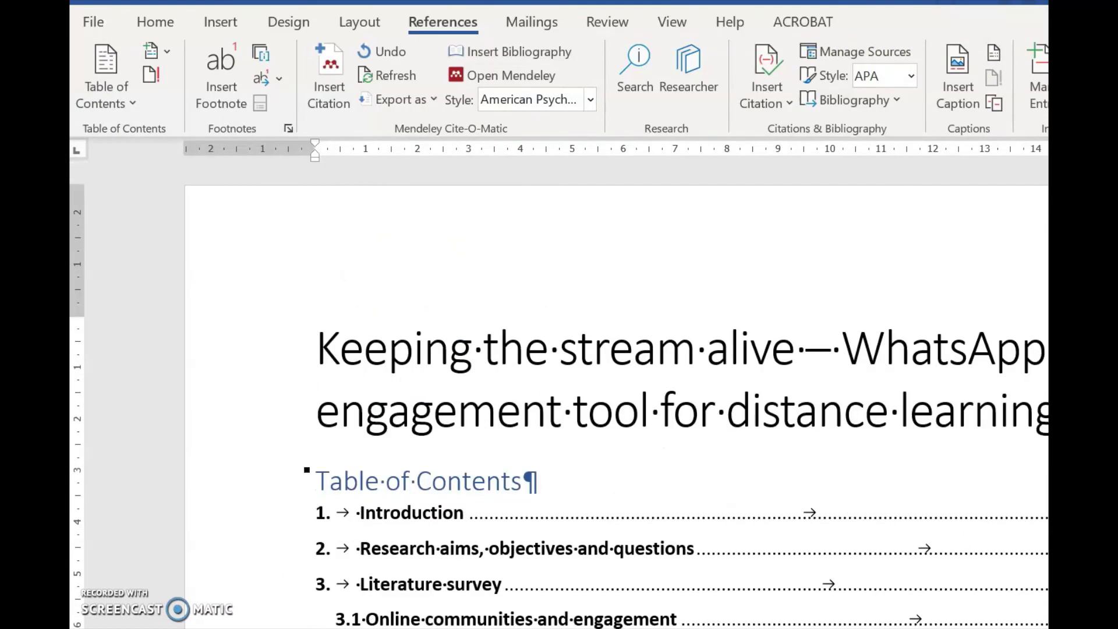
scroll(617, 391, "down", 3)
scroll(617, 390, "down", 1)
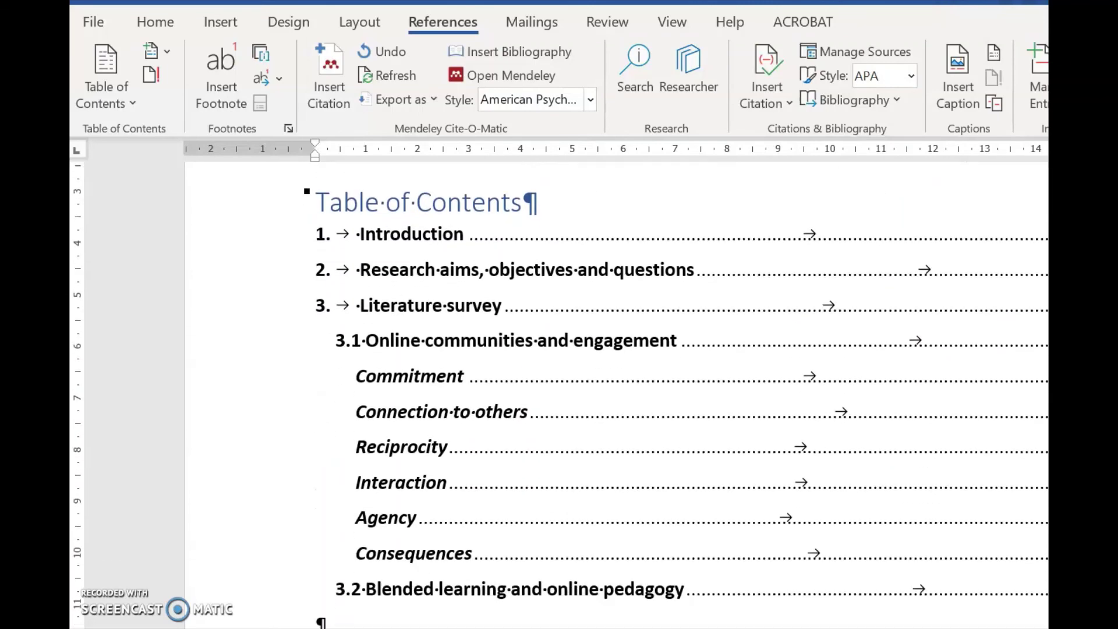
left_click(788, 387)
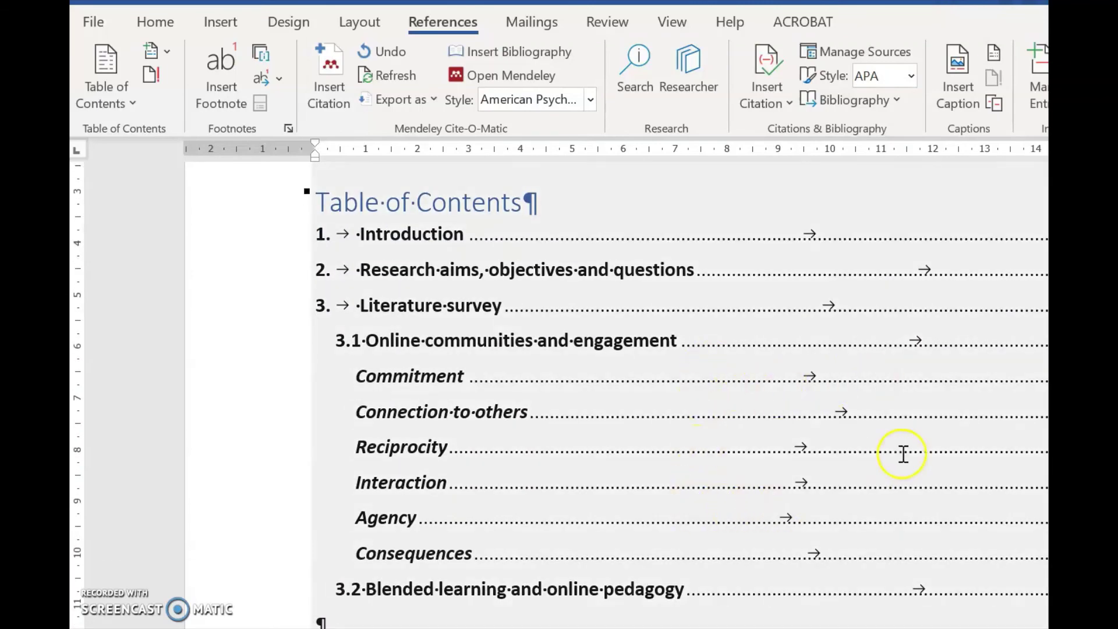